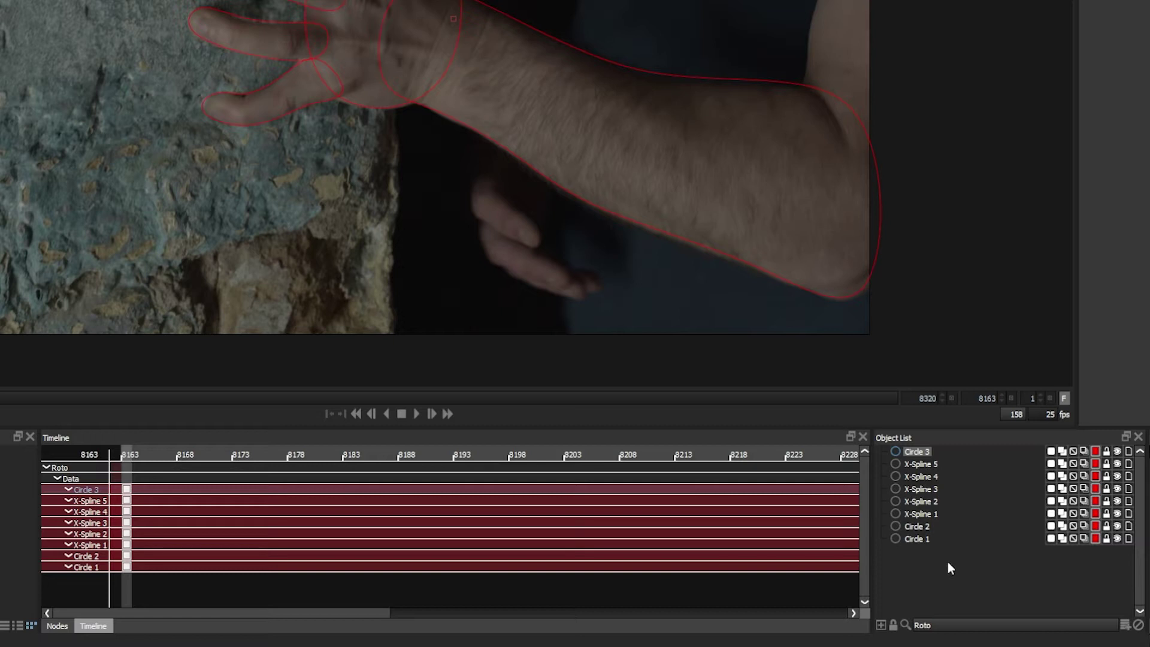
Check which outline each shape traces by selecting Circles 1-3 and X-Splines 1-5 in turn
left_click(921, 539)
left_click(921, 529)
left_click(925, 515)
left_click(929, 503)
left_click(925, 489)
left_click(920, 476)
left_click(919, 464)
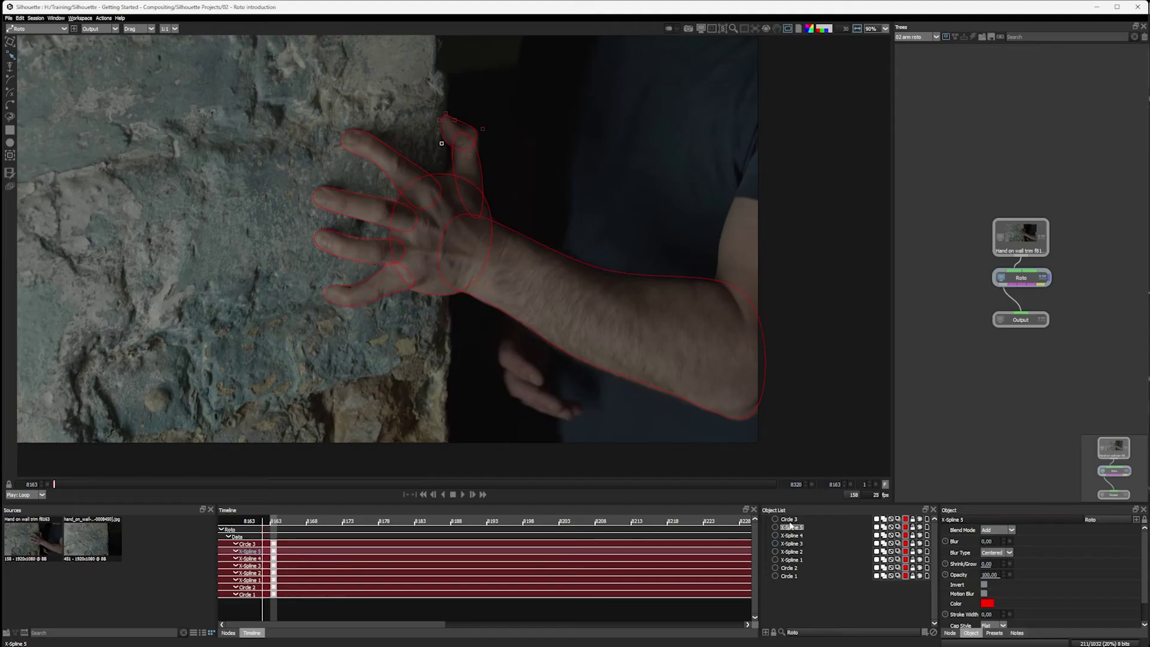
left_click(789, 520)
left_click(788, 575)
left_click(789, 569)
left_click(791, 553)
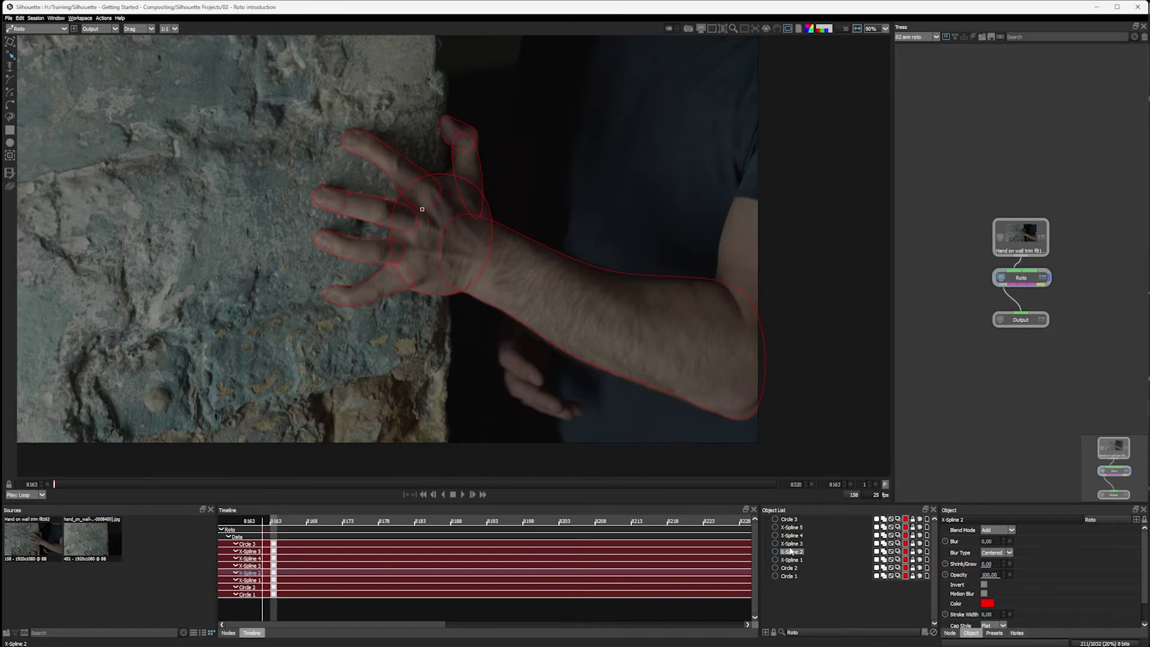
left_click(791, 543)
left_click(790, 536)
left_click(791, 527)
left_click(789, 519)
Rename Circle 1 to 'Hand main' and Circle 2 to 'Forearm'
left_click(789, 577)
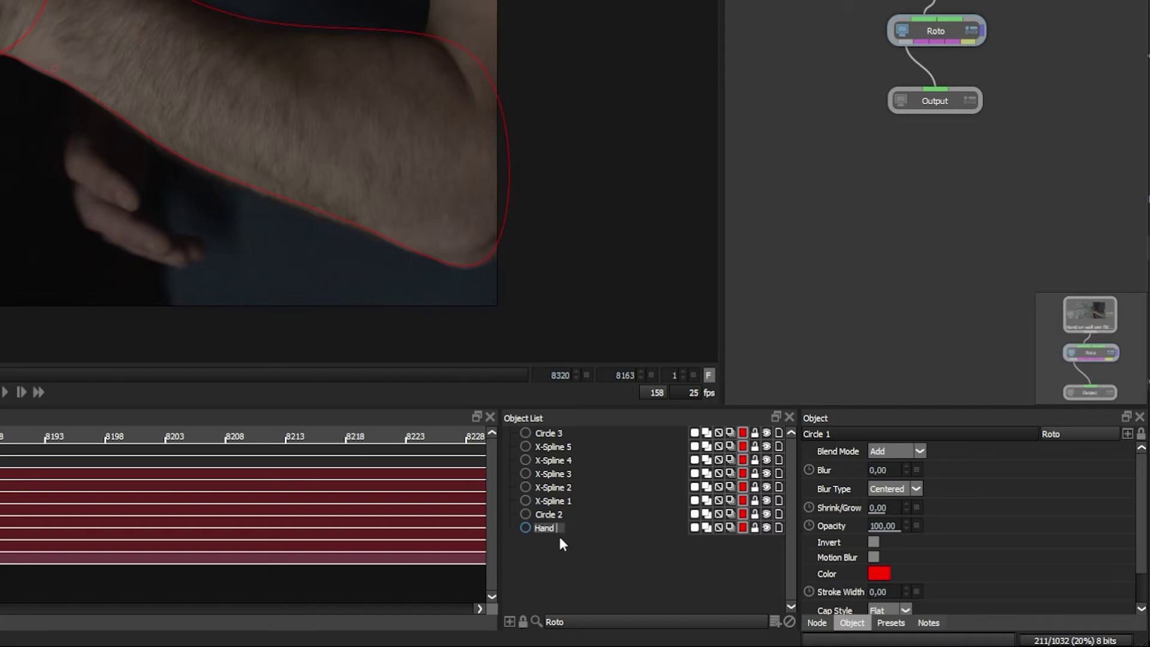
key("Return")
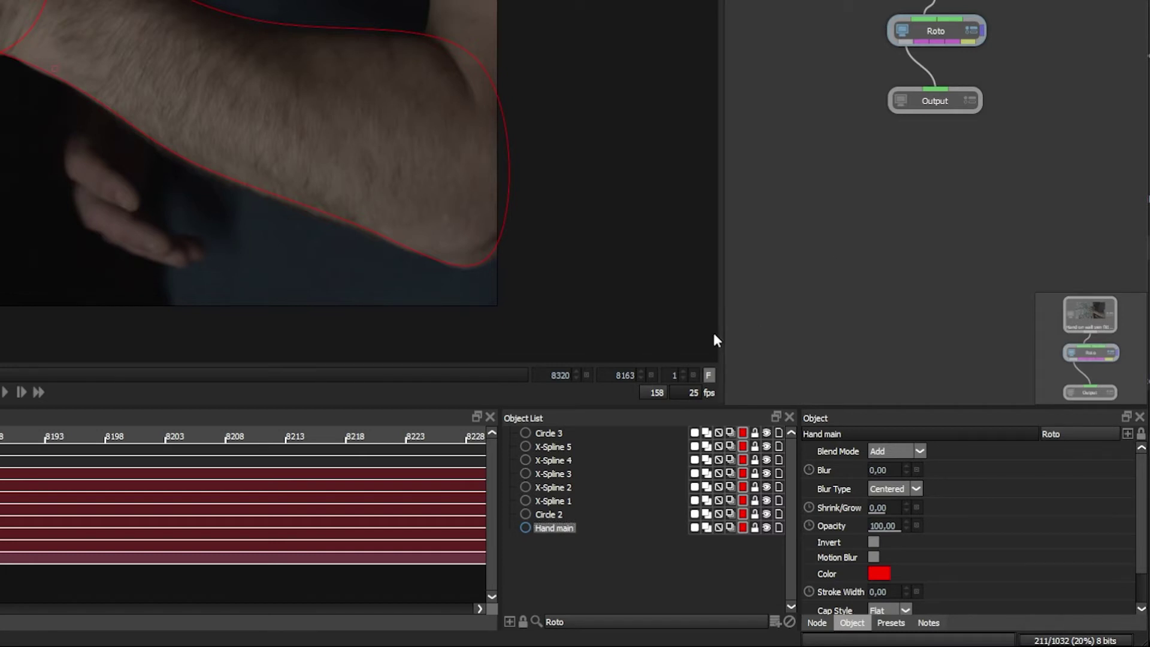
left_click(554, 516)
left_click(562, 518)
type("Forearm")
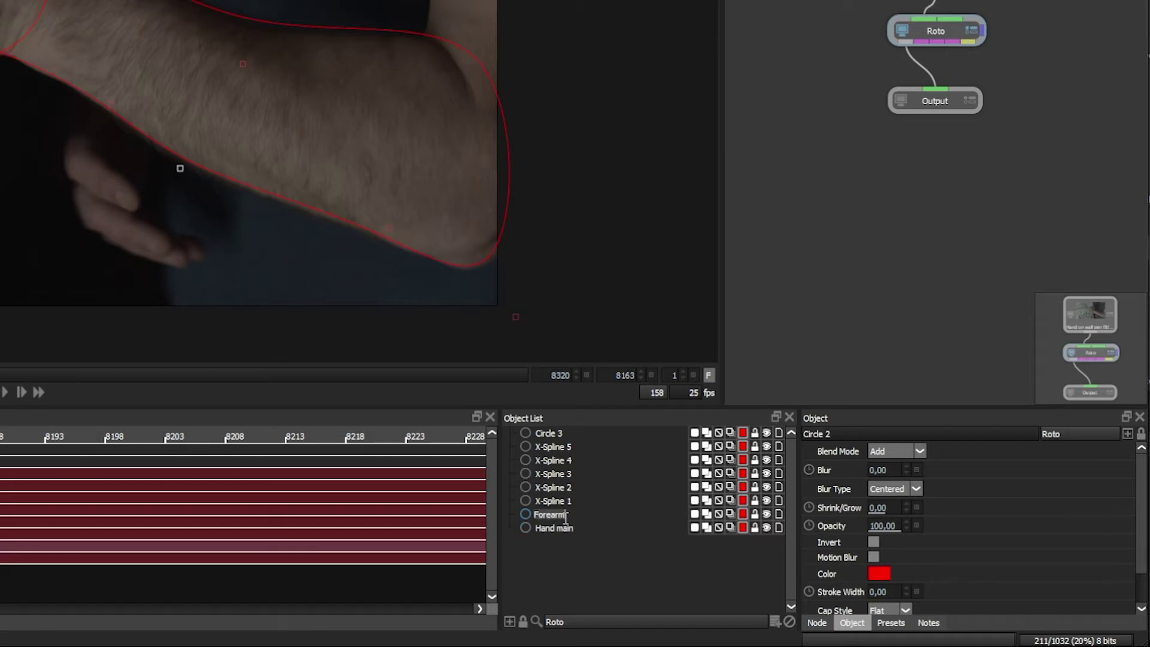
key("Return")
Rename X-Spline 1 to 'Finger Index' and X-Spline 2 to 'Finger Middle'
left_click(562, 501)
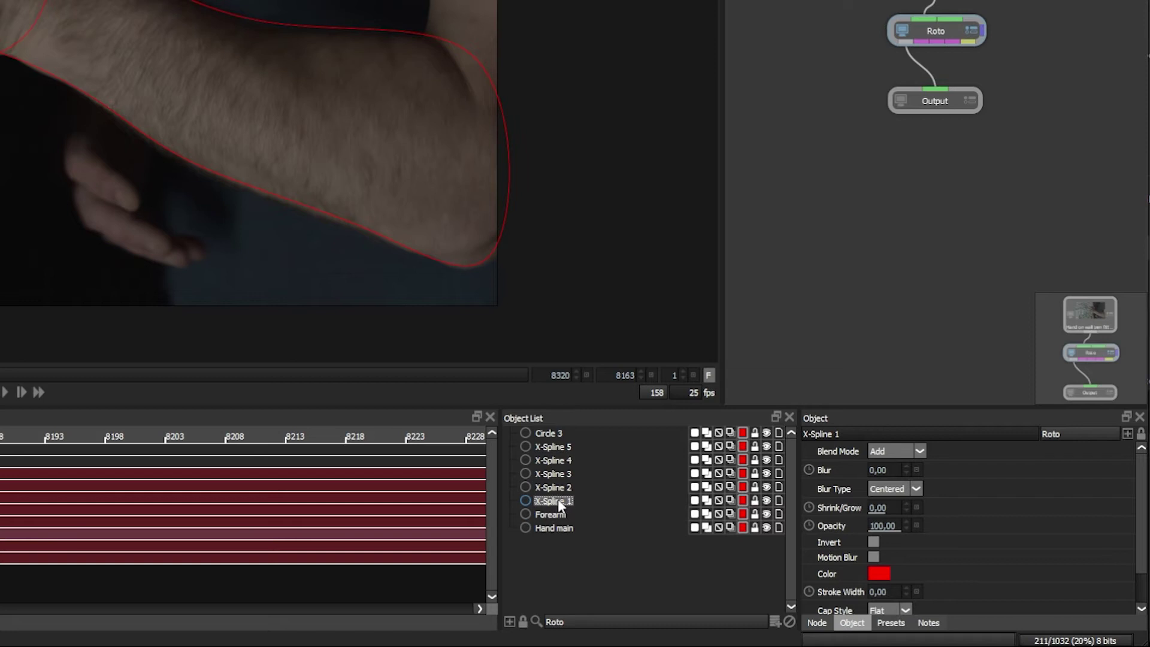
type("Finger Index")
key("Return")
left_click(563, 487)
type("Finger")
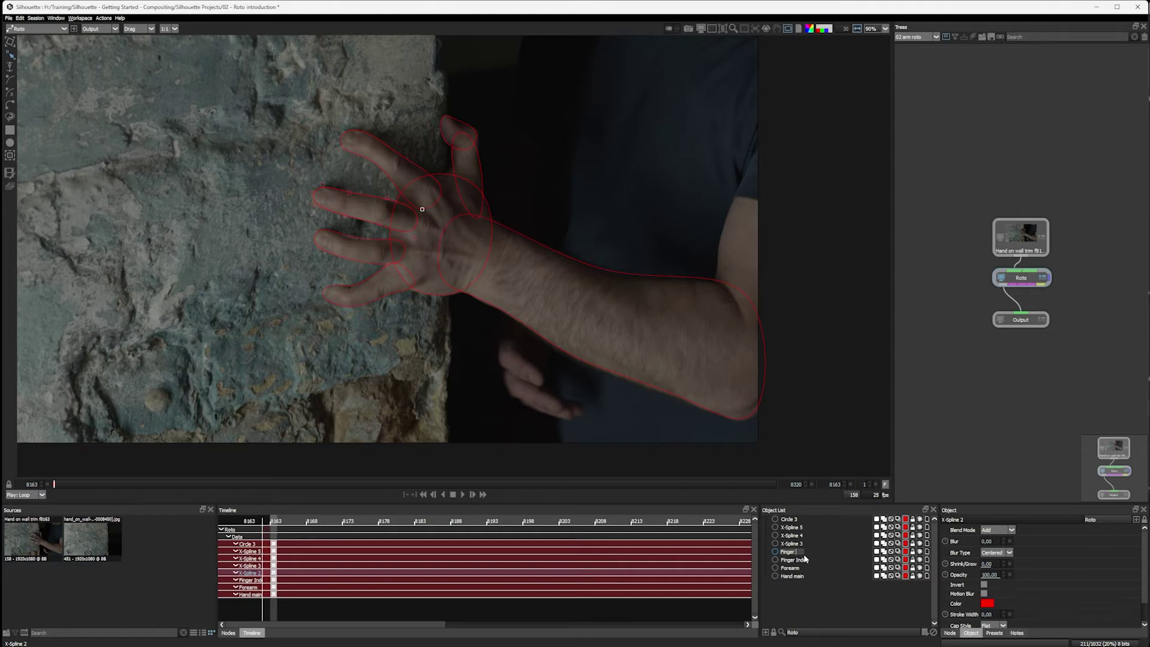
type(" Middle")
key("Return")
Name the remaining shapes 'Finger Ring', 'Finger Little', 'Thumb Tip' and 'Thumb Main'
double_click(796, 543)
type("Finger Ring")
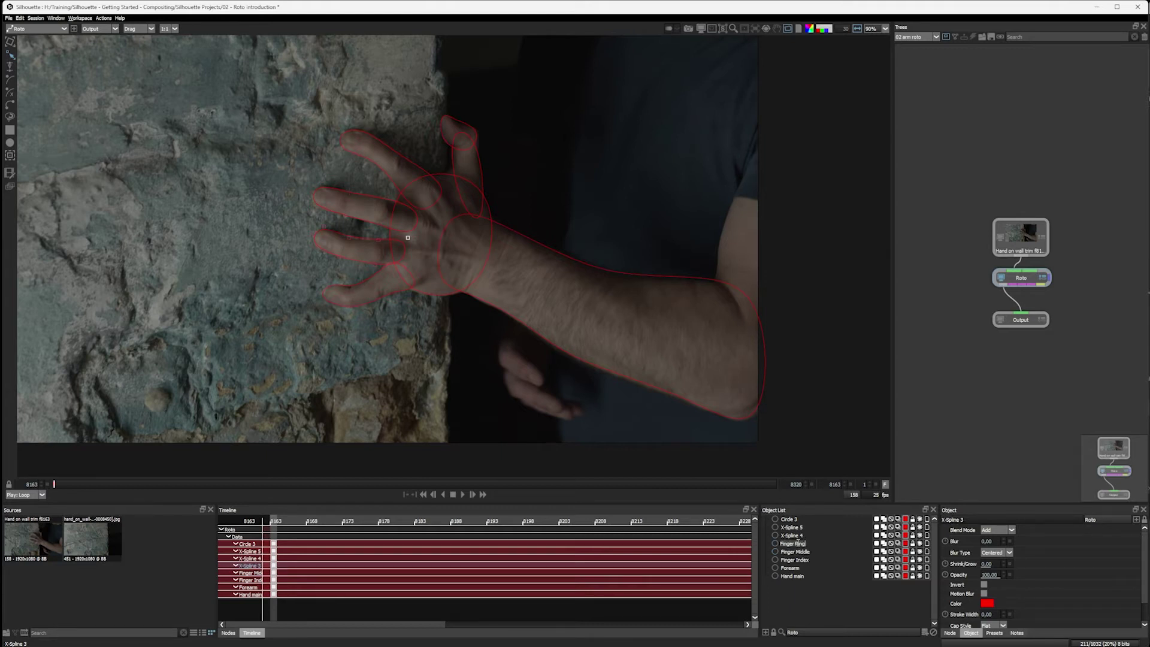
key("Tab")
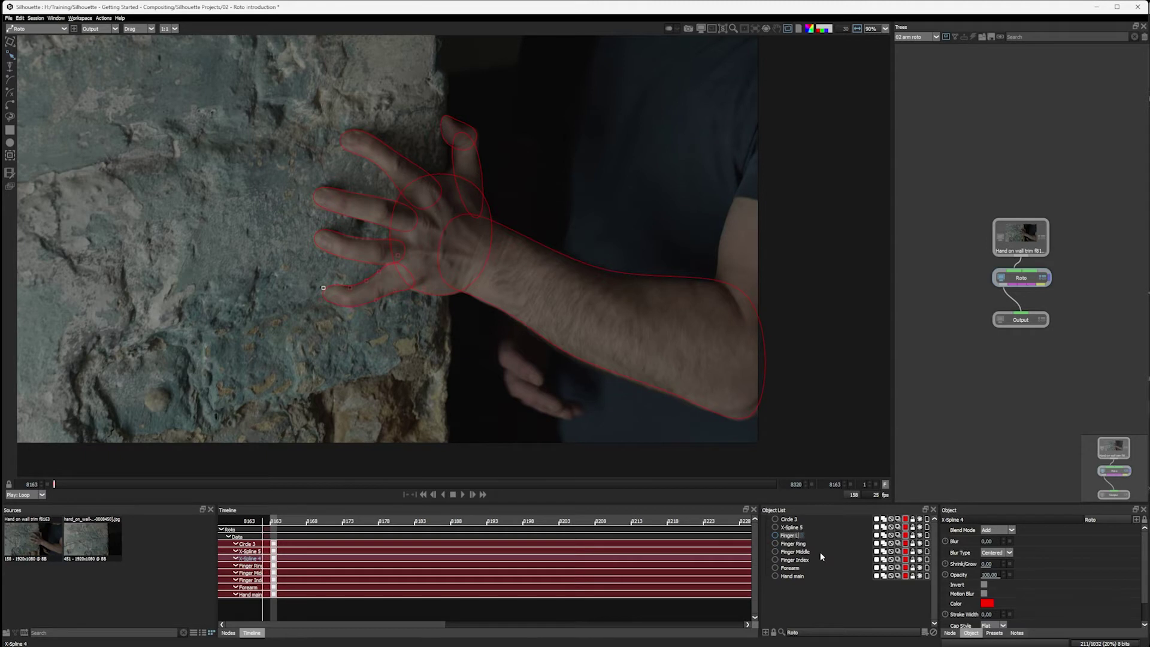
type("Finger Little")
key("Tab")
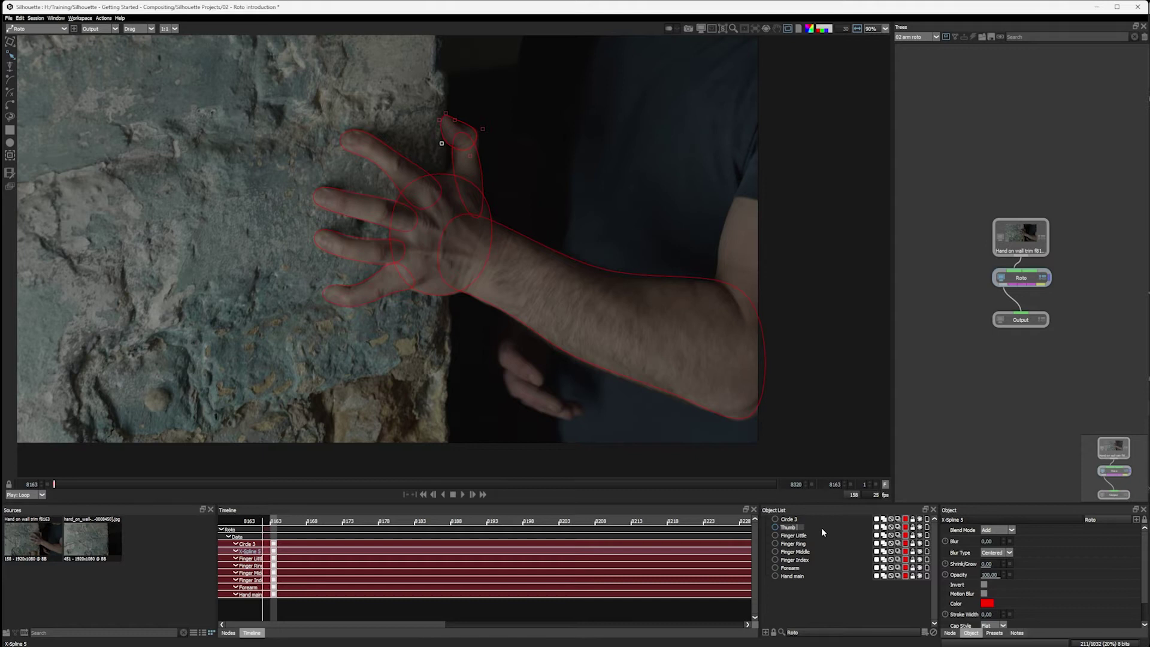
type("Thumb Tip")
key("Tab")
type("Thumb Main")
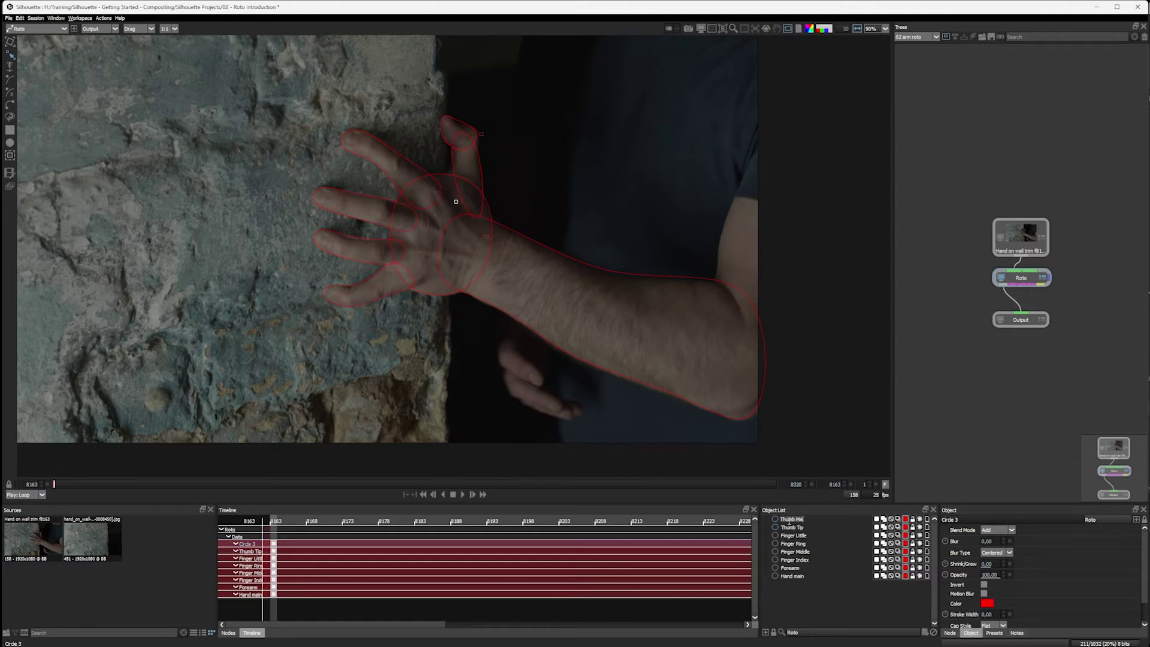
key("Return")
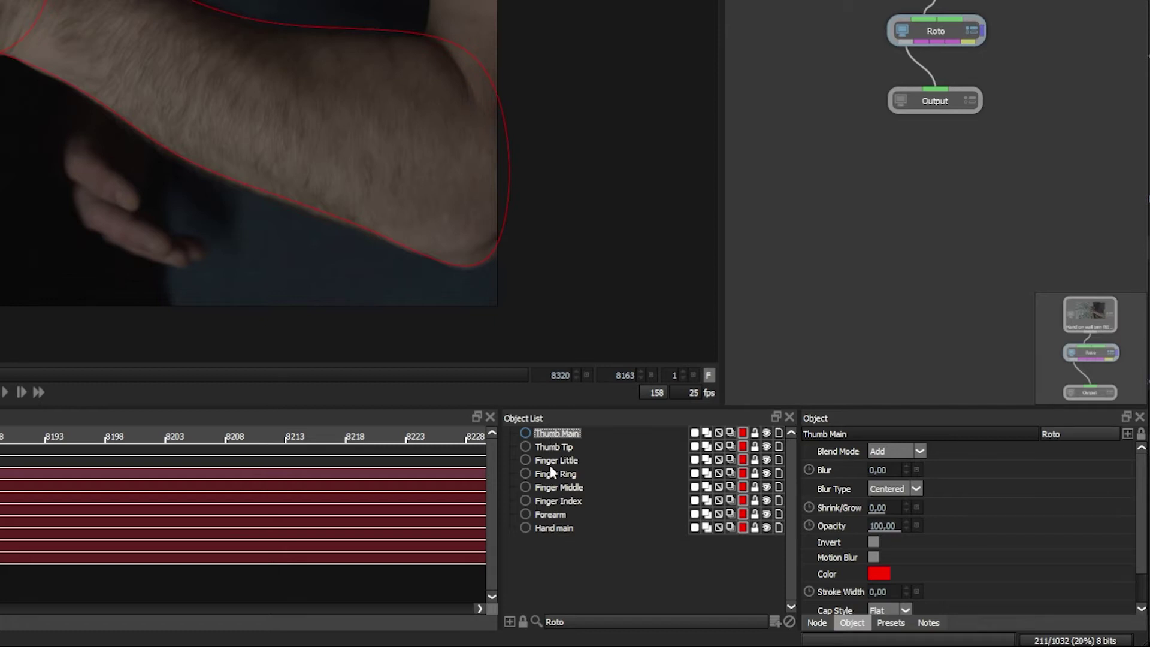
left_click(575, 447)
left_click(577, 434)
left_click(580, 487)
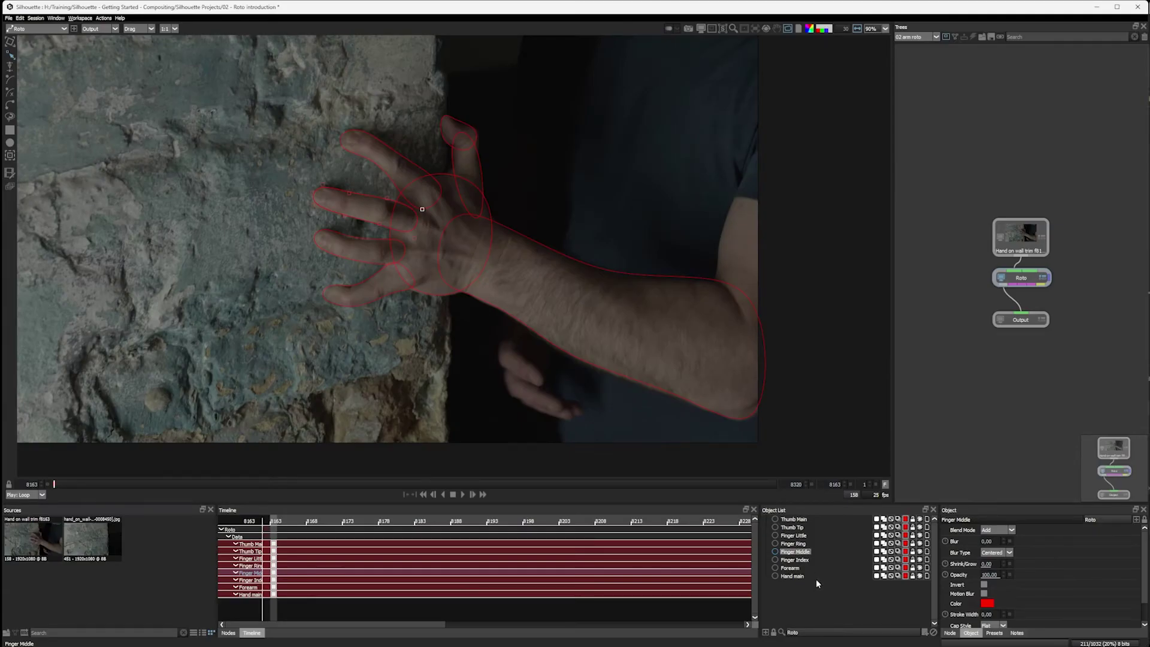
left_click(816, 578)
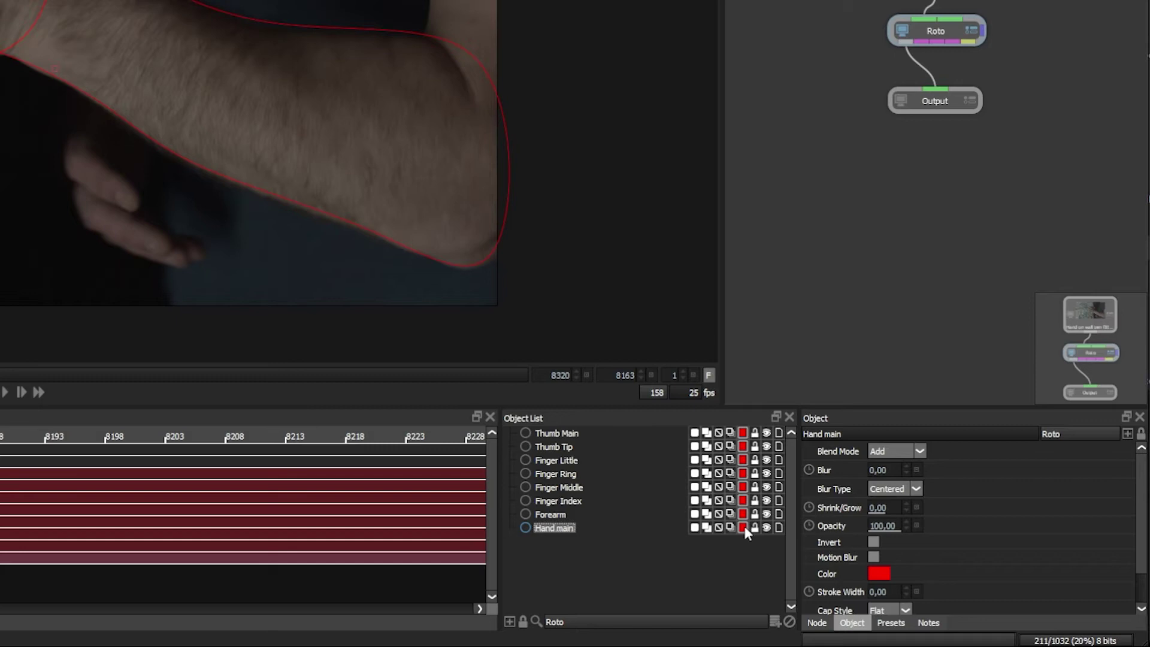
Colour the Hand main shape light green and the Forearm shape light blue
left_click(742, 527)
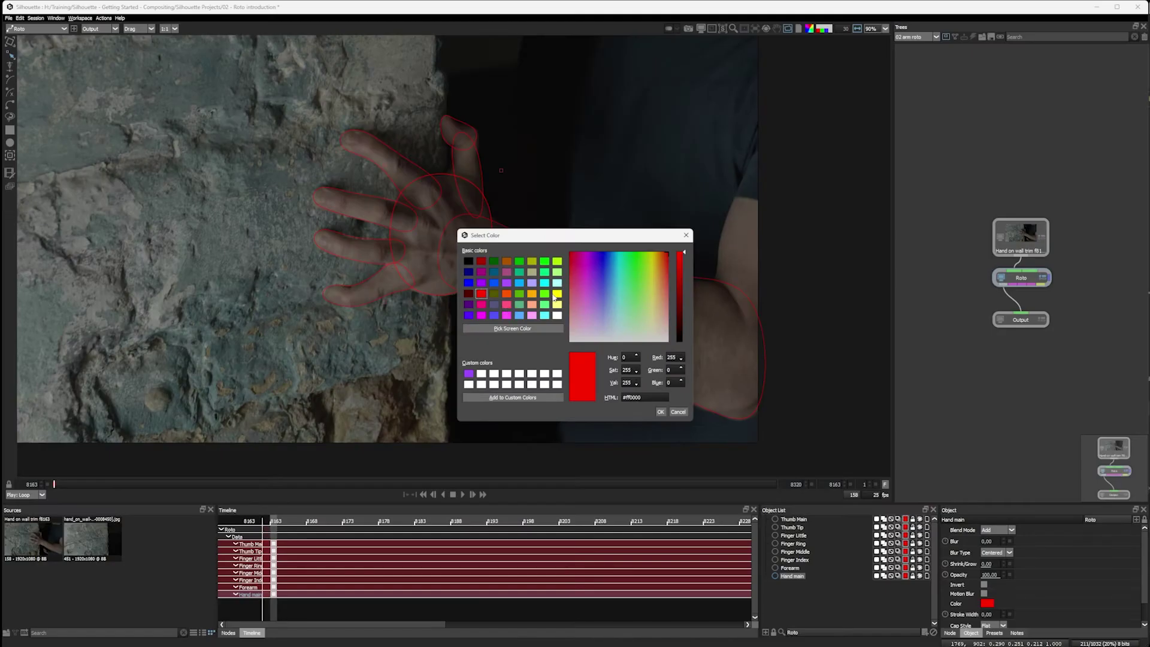
left_click_drag(556, 236, 710, 107)
left_click(697, 175)
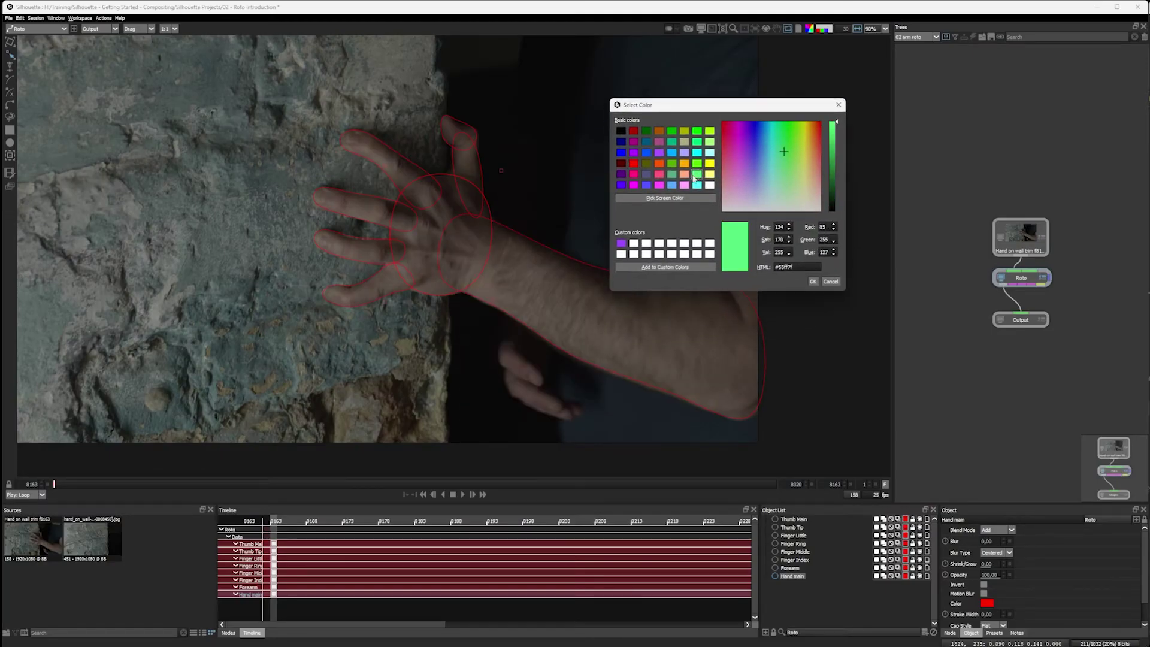
left_click(813, 281)
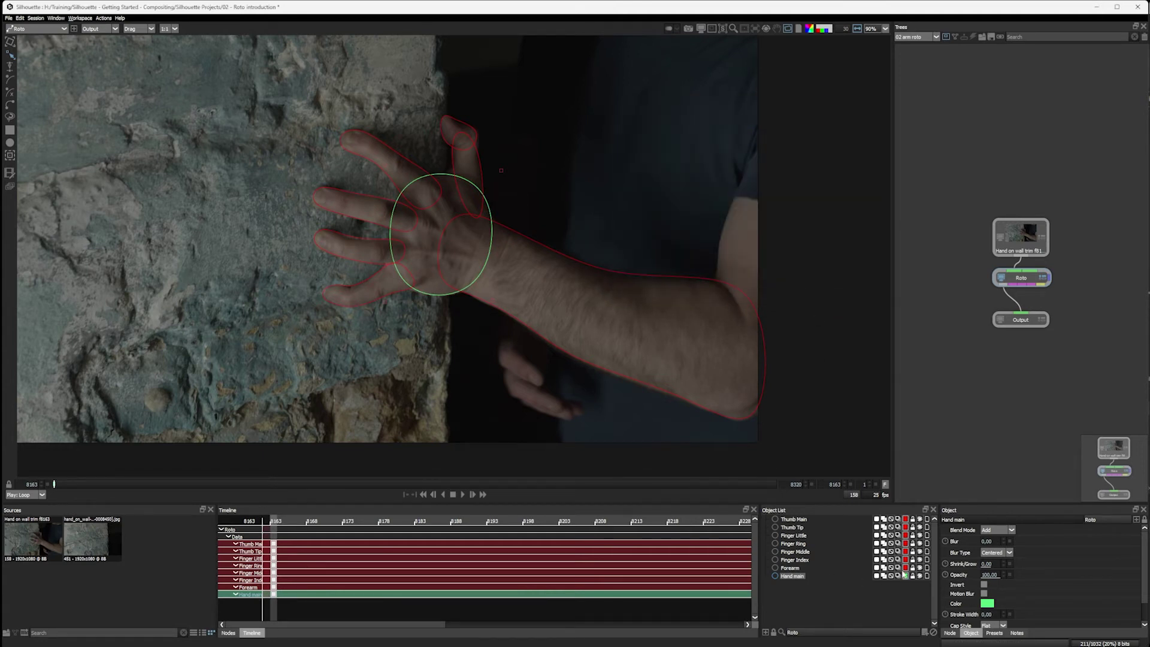
left_click(905, 575)
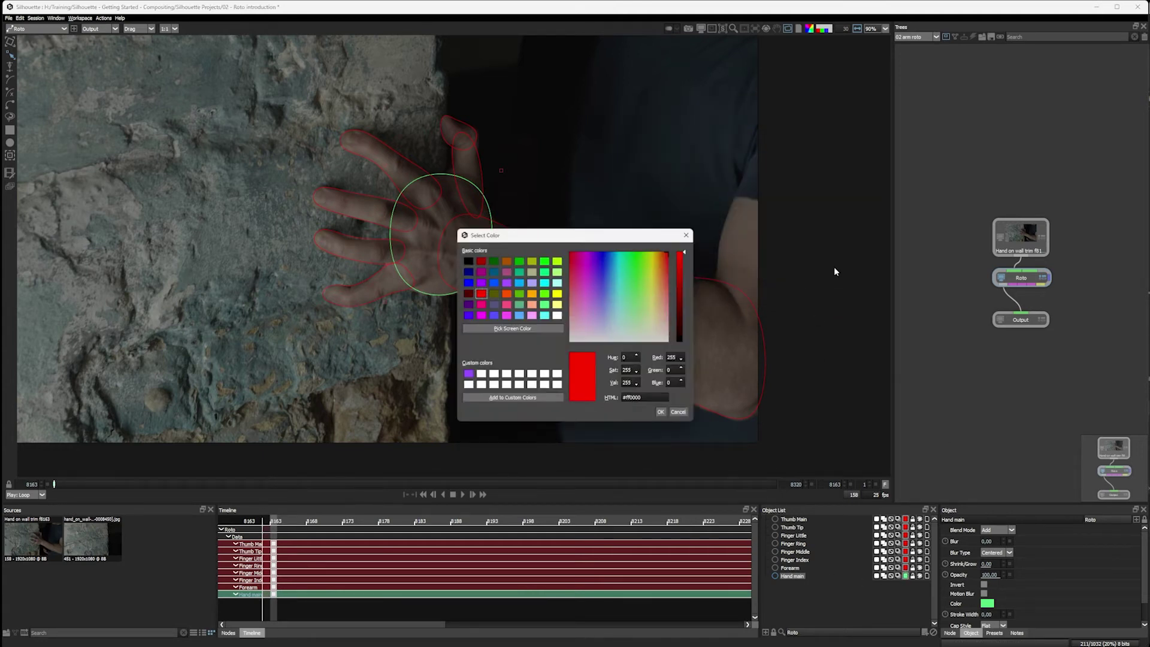
left_click(522, 283)
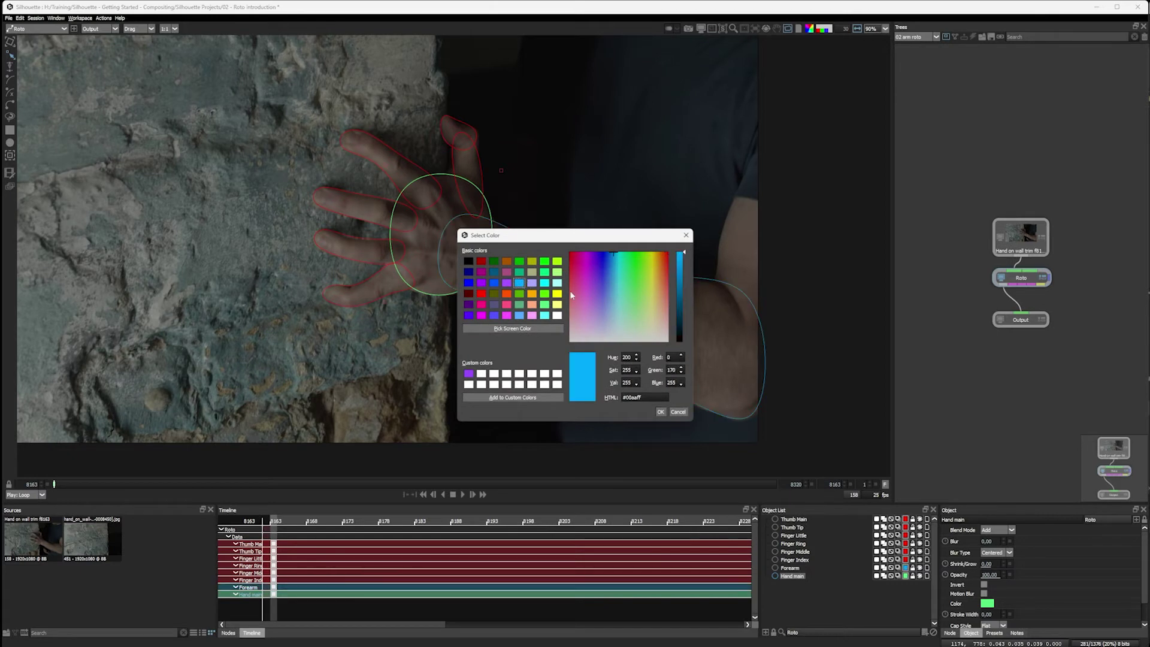
left_click(661, 411)
Select the four finger shapes and colour them orange
left_click(808, 561)
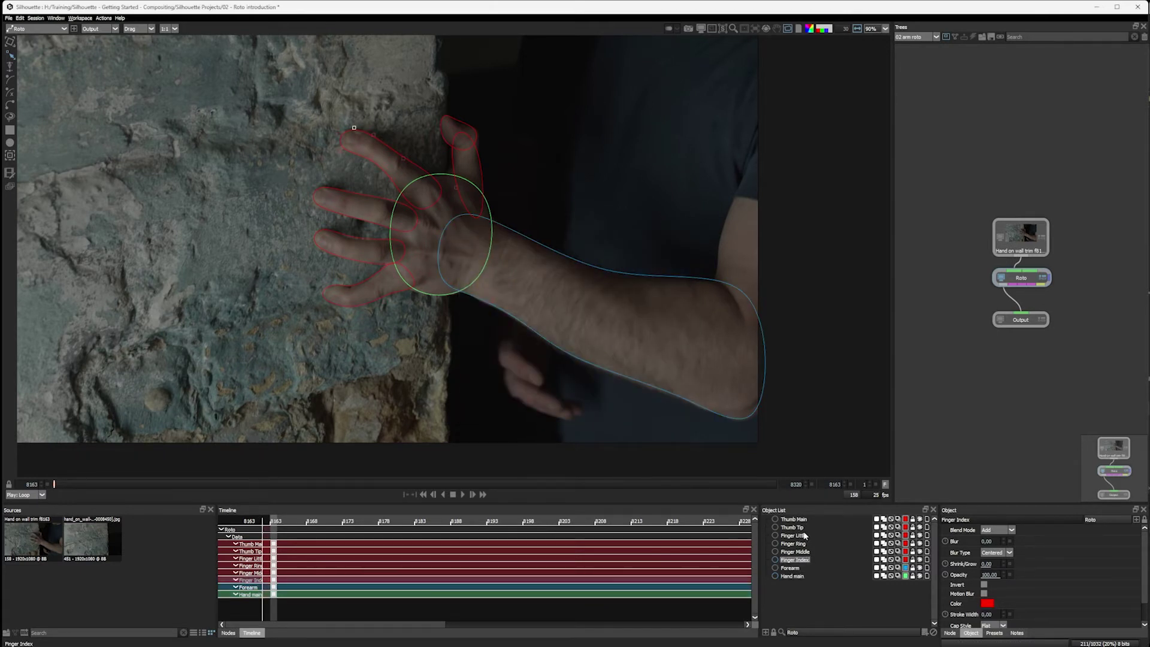
left_click(805, 536, "shift")
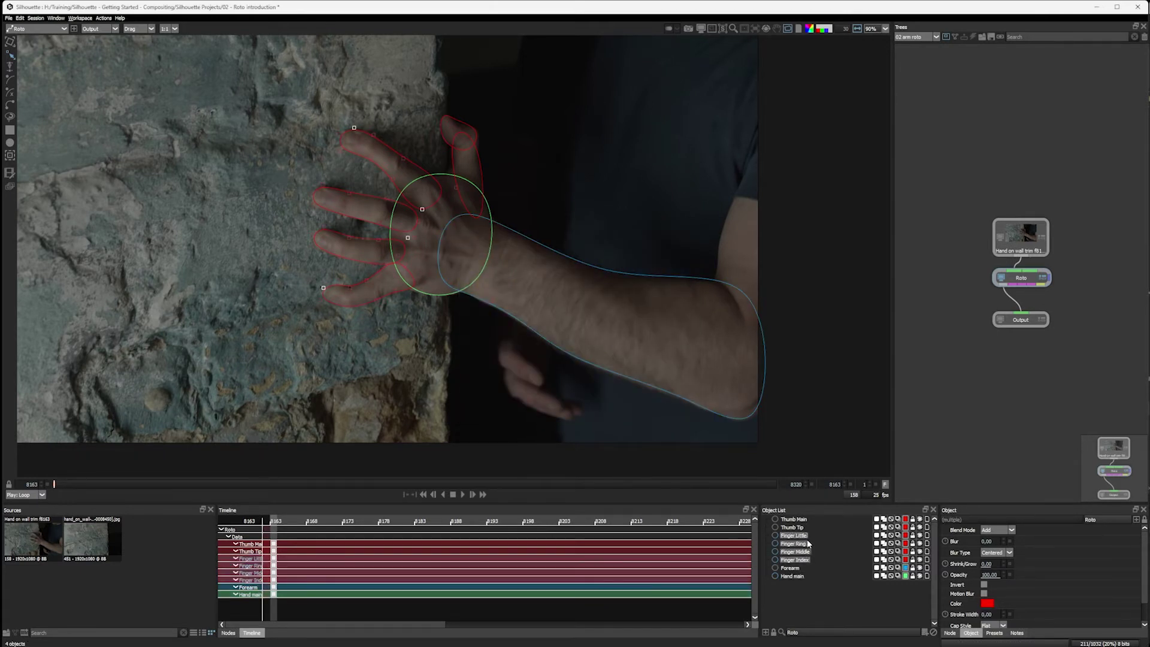
left_click(906, 536)
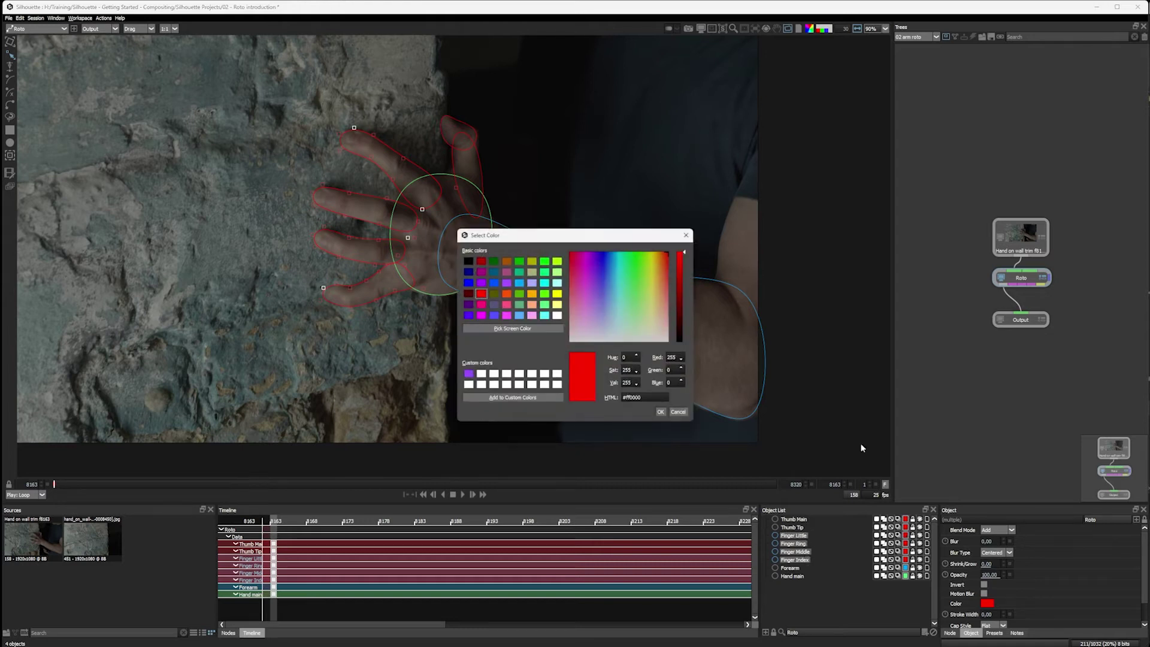
left_click(531, 294)
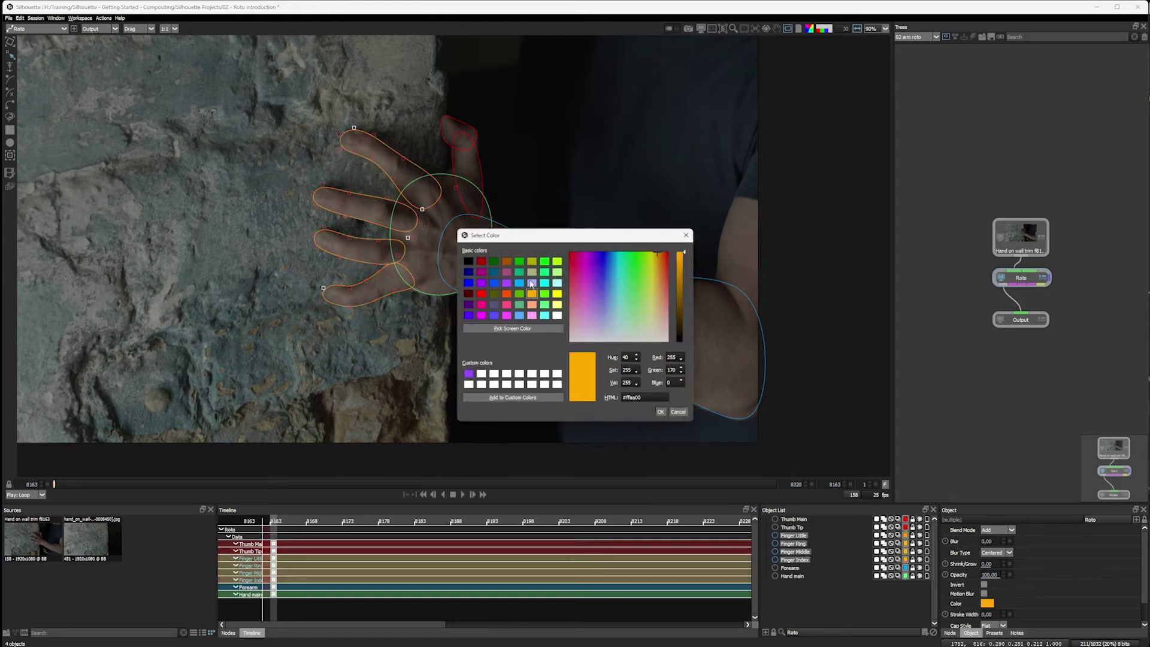
left_click(659, 411)
Colour Thumb Main and Thumb Tip pure bright yellow (#ffff00)
left_click(911, 520)
left_click(911, 527, "shift")
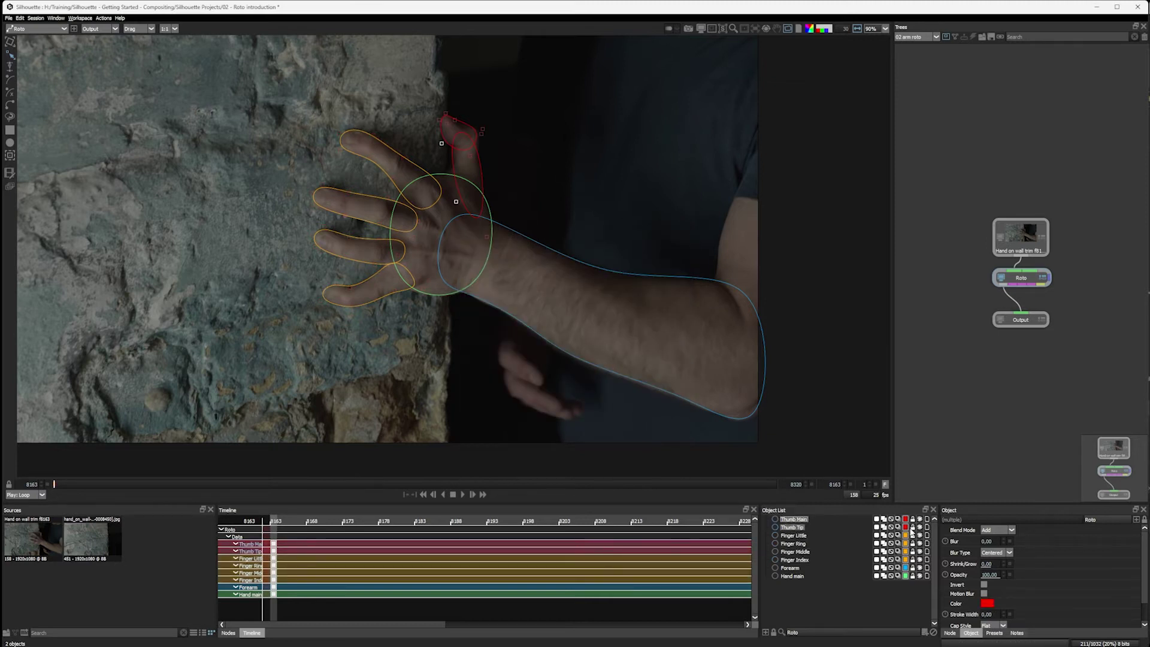
left_click(906, 528)
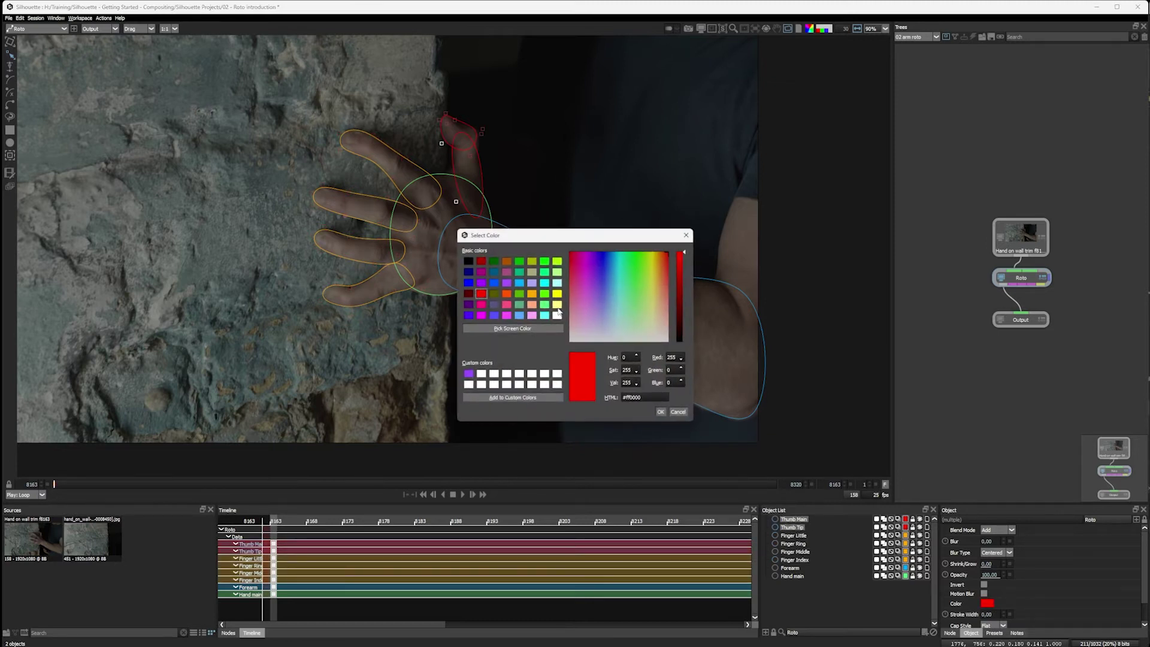
left_click(557, 304)
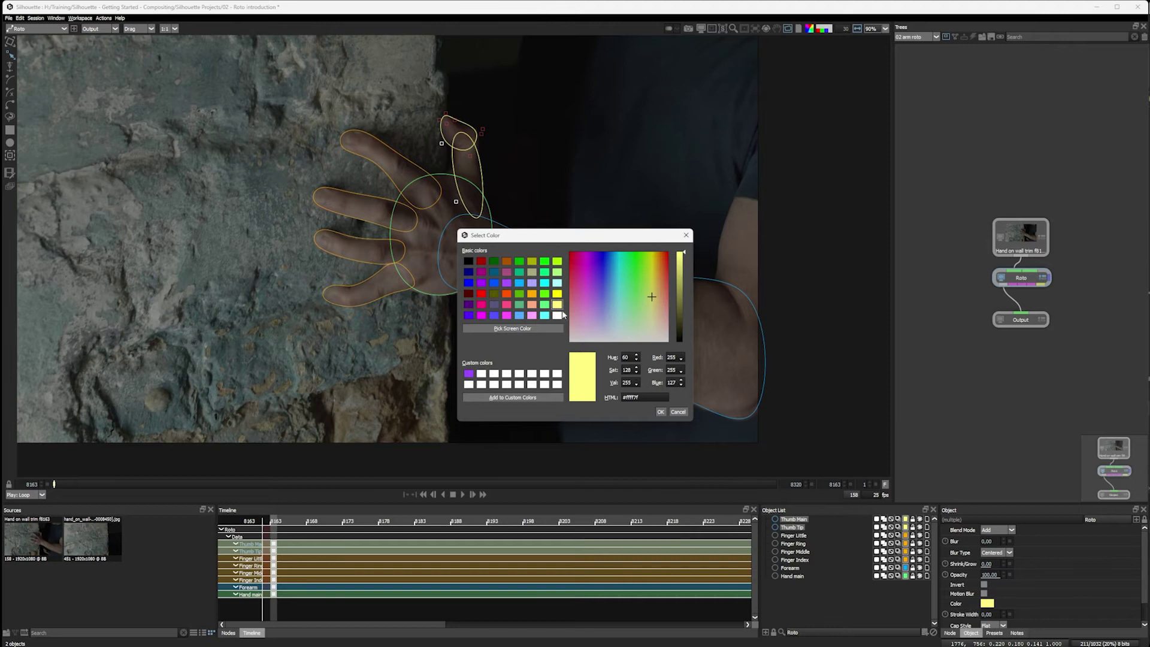
left_click(557, 294)
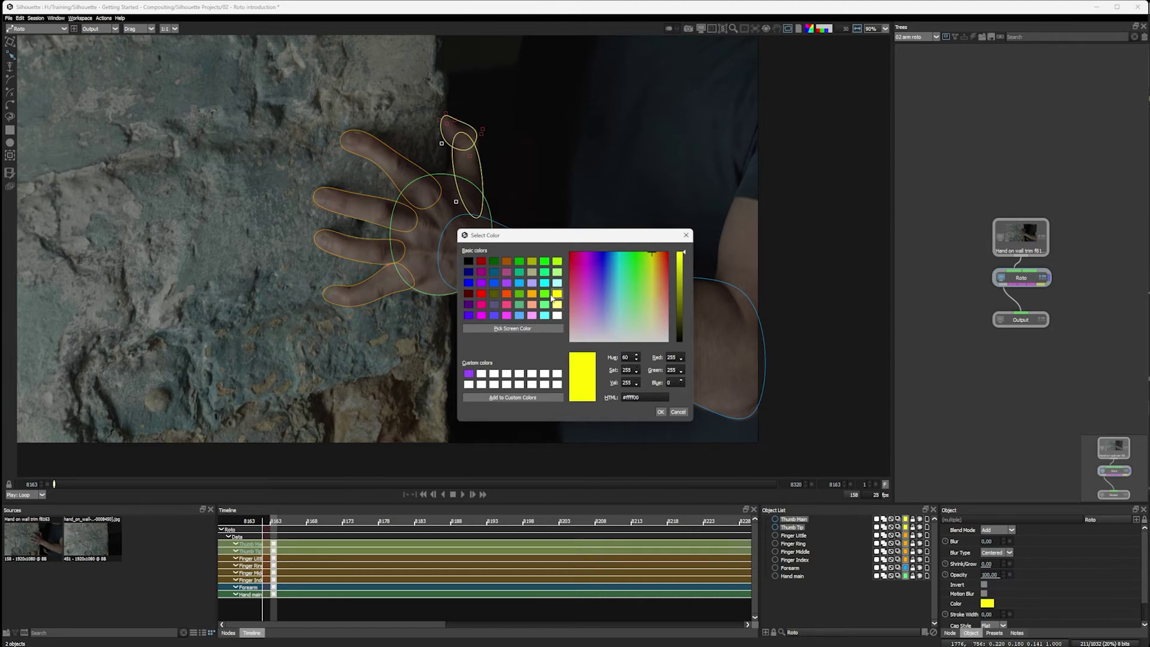
left_click(659, 411)
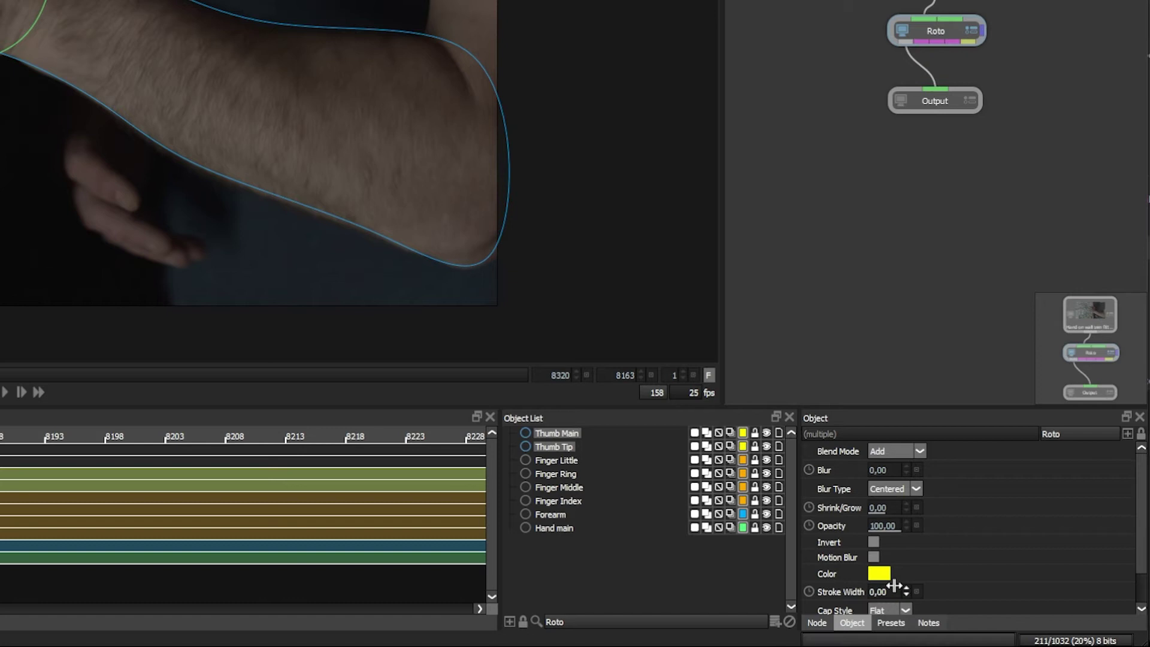
Enable colour fills in the Roto node's Color settings and scrub Fill Opacity down to 18
left_click(816, 623)
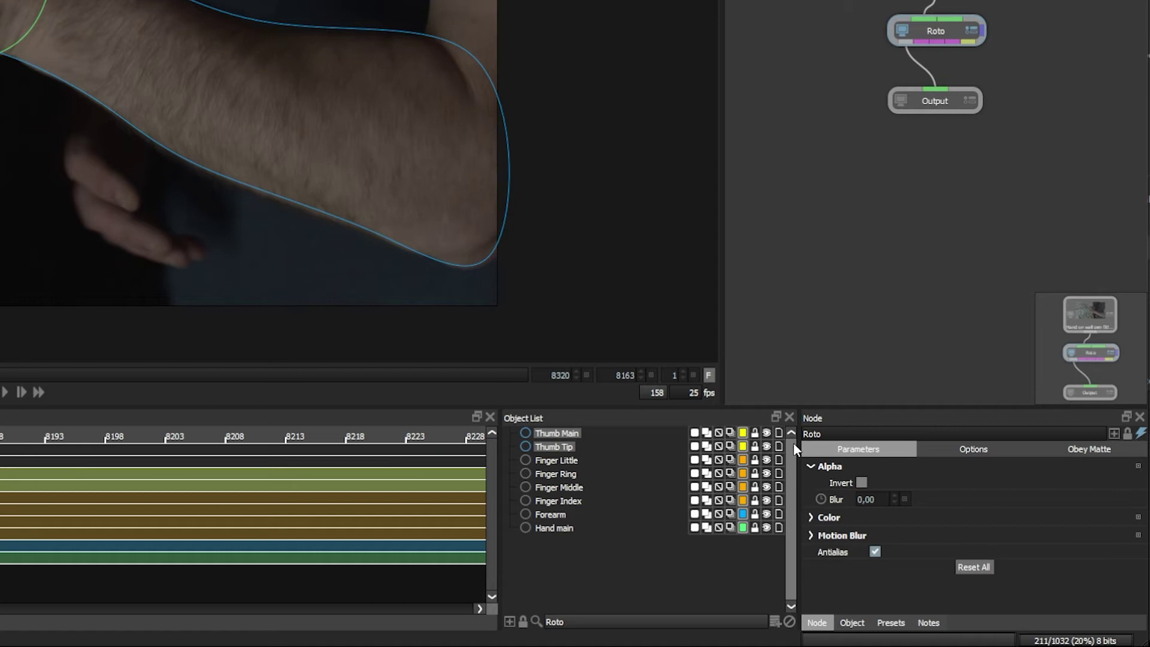
left_click(810, 518)
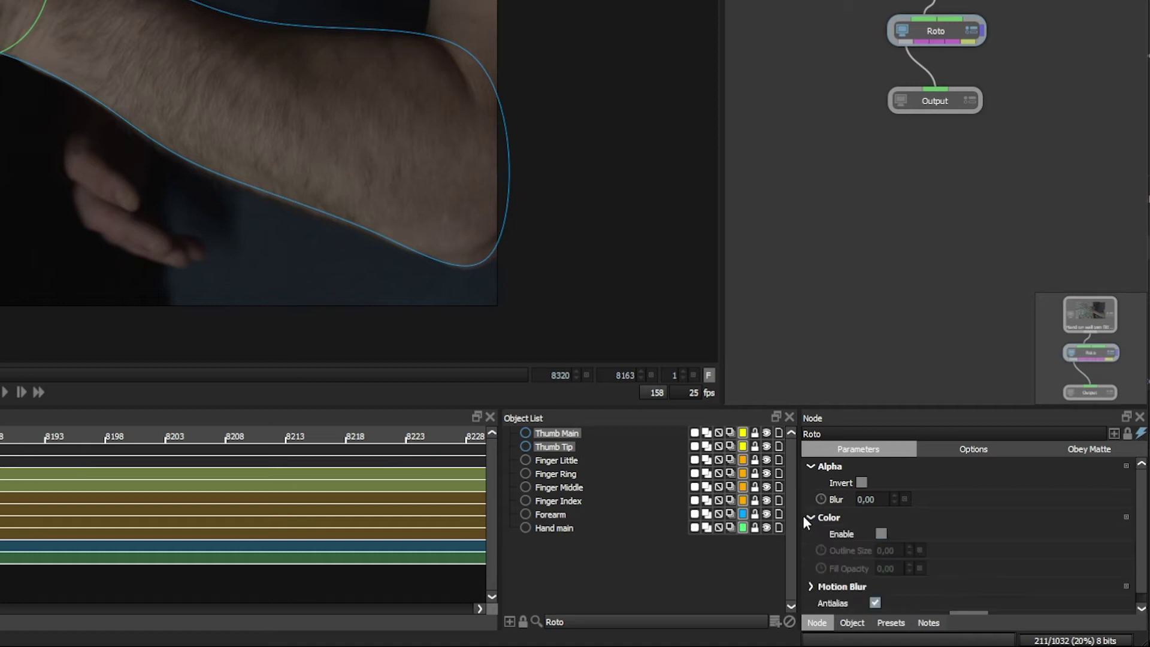
left_click(881, 534)
left_click_drag(892, 564, 917, 570)
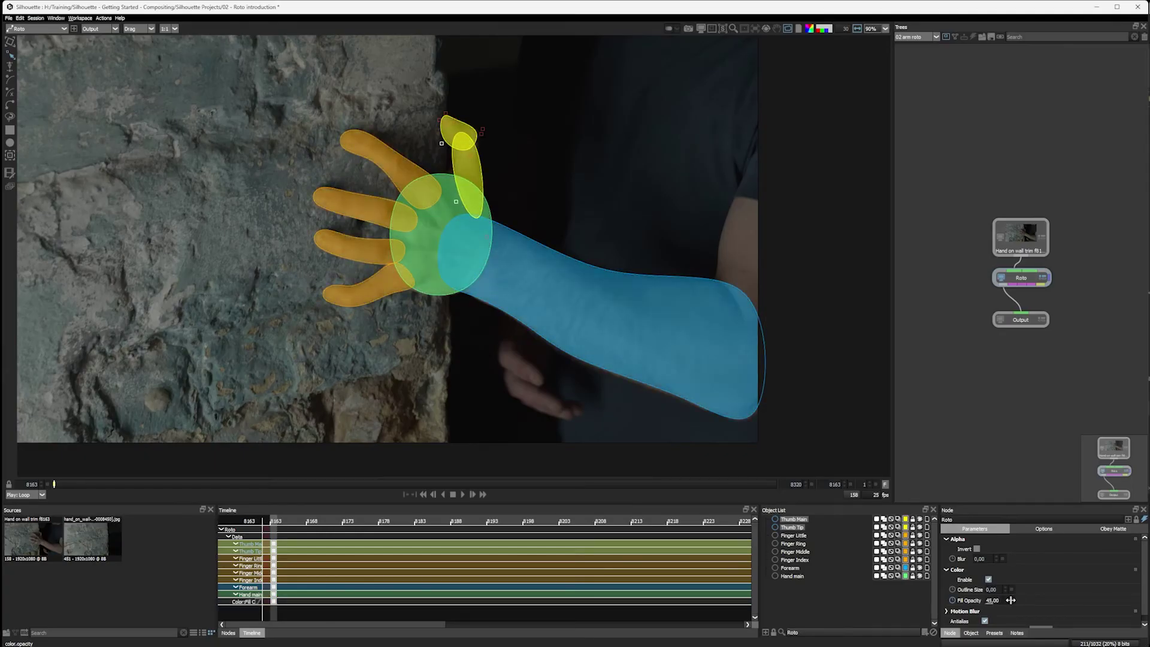
left_click_drag(1011, 600, 1010, 600)
left_click_drag(993, 599, 953, 601)
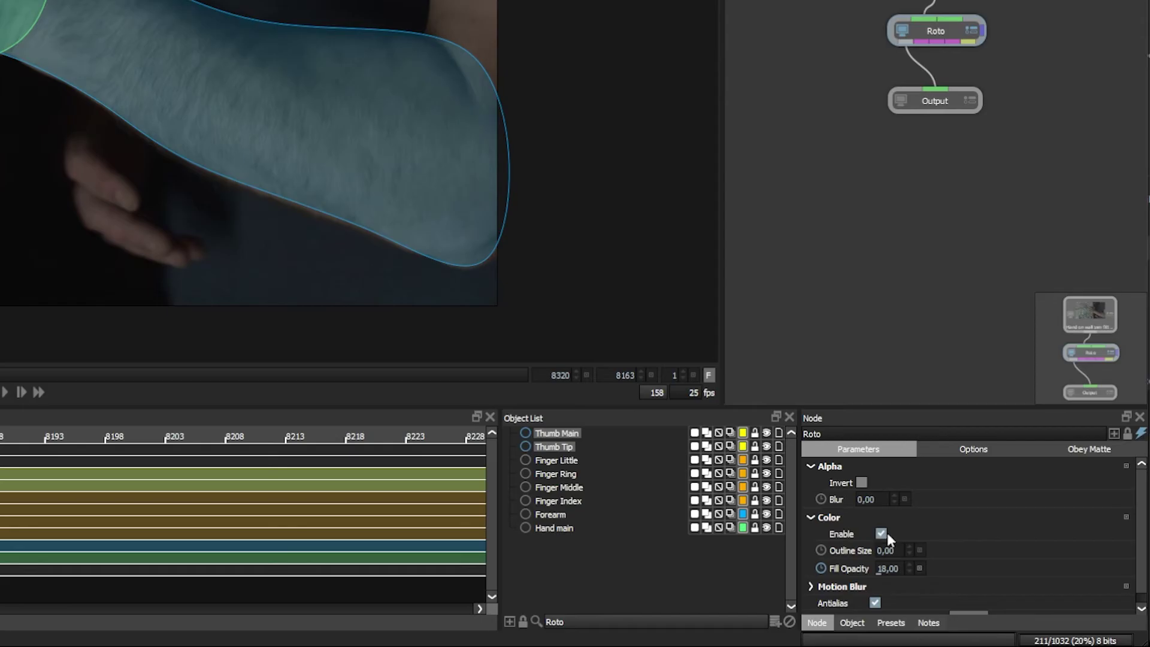
Turn colour fills off and cycle the viewer through the R, G, B channels back to RGB
left_click(883, 535)
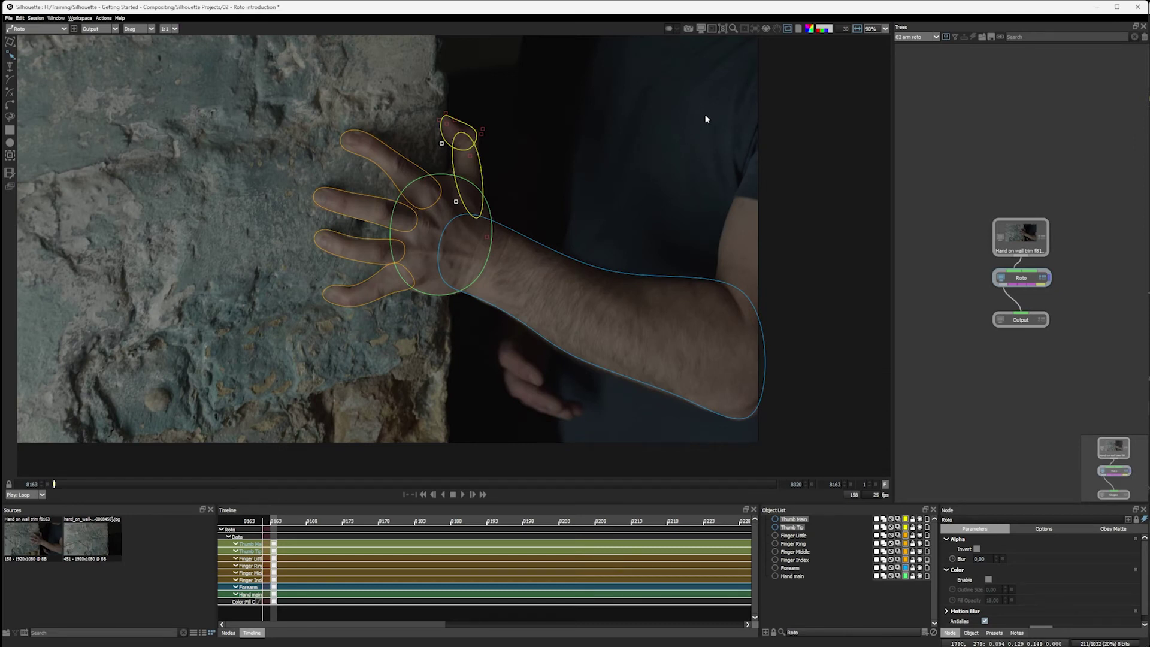
left_click(824, 35)
left_click(829, 34)
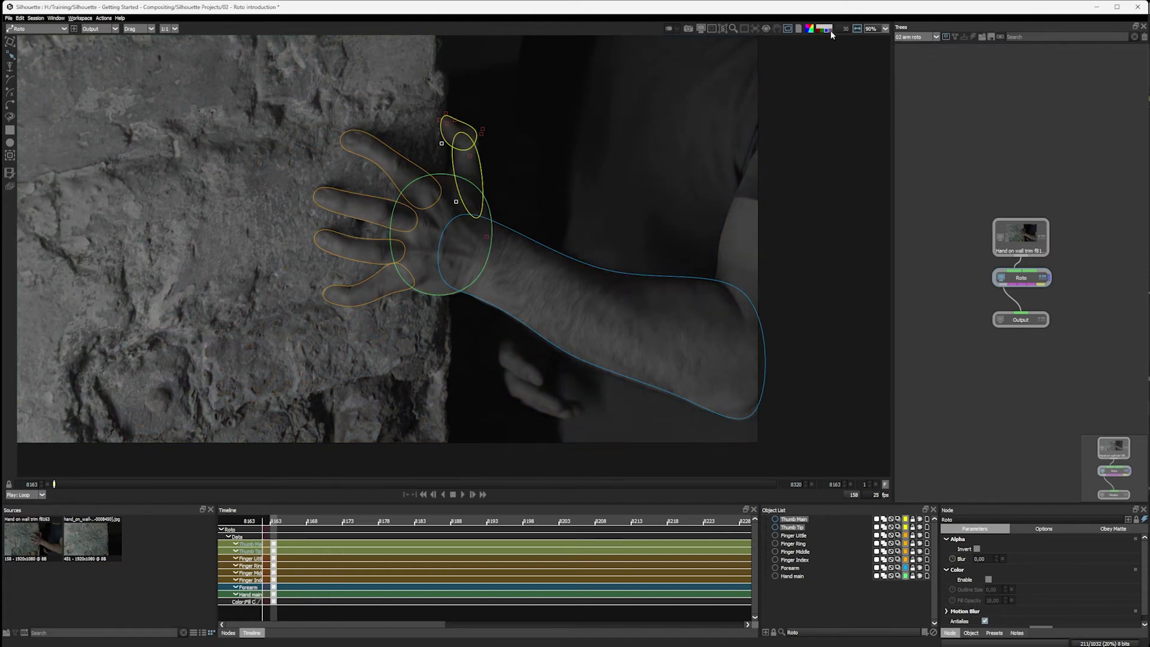
left_click(829, 32)
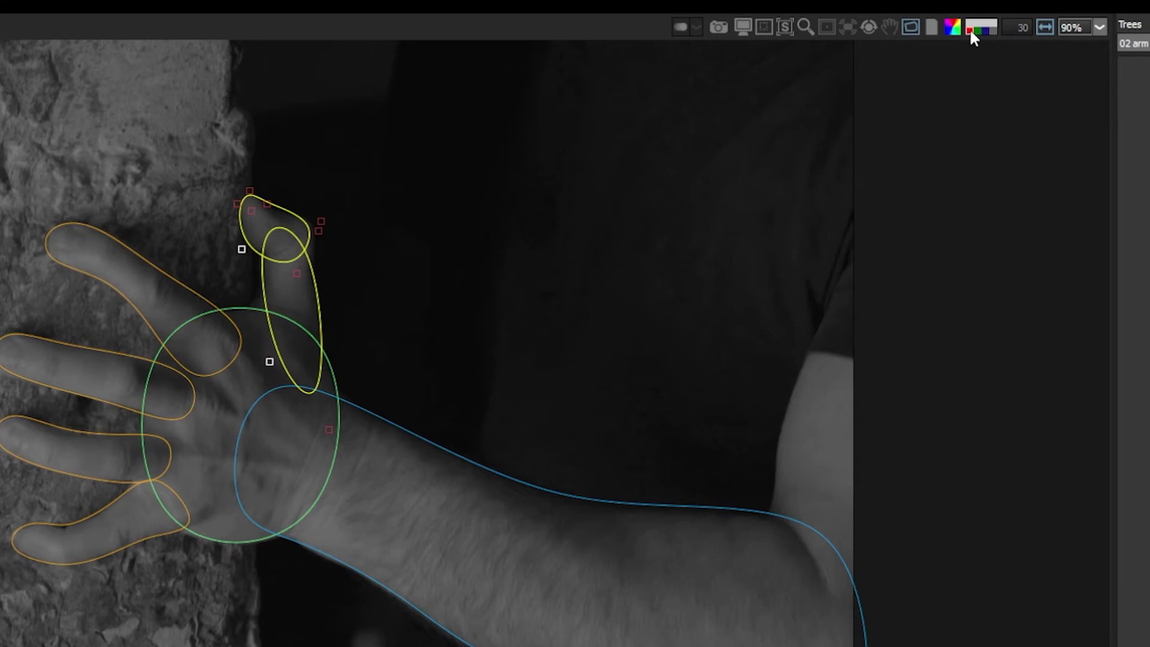
left_click(977, 32)
left_click(984, 31)
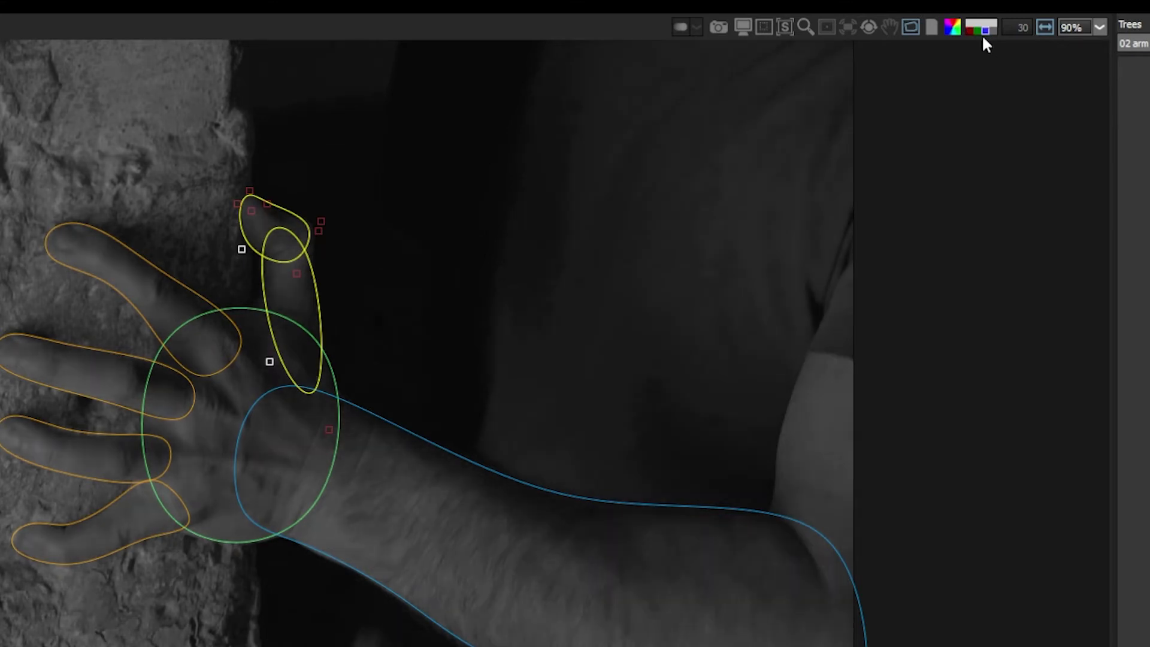
left_click(979, 30)
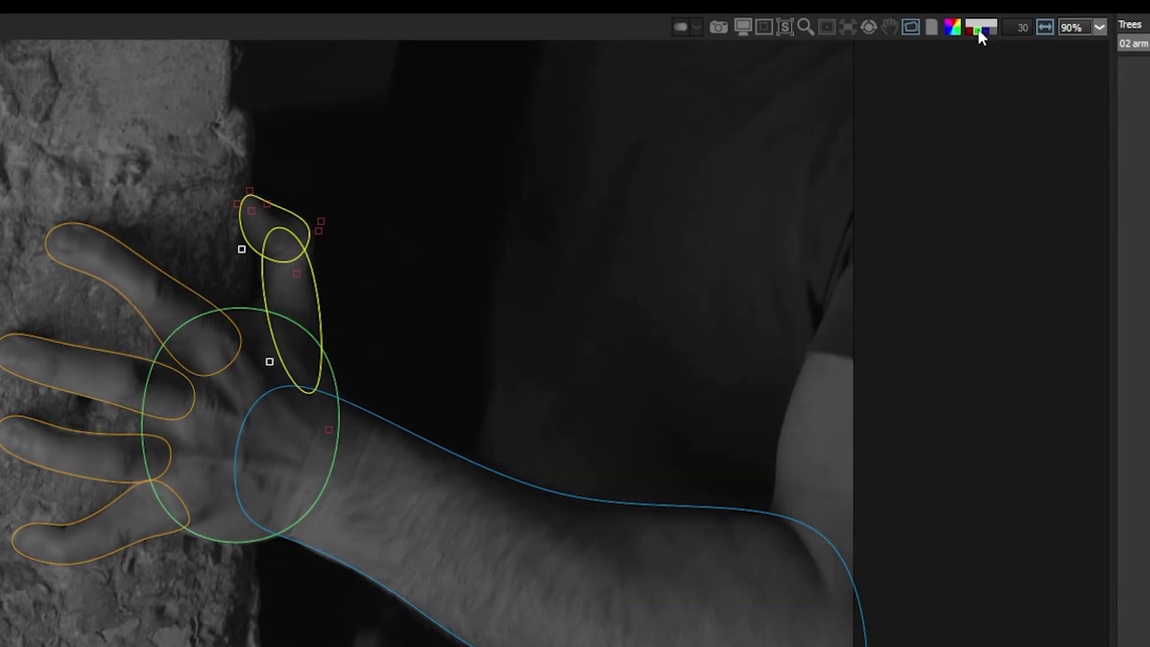
left_click(981, 27)
Enable the matte colour overlay and set its opacity to 100, then 30
left_click(980, 31)
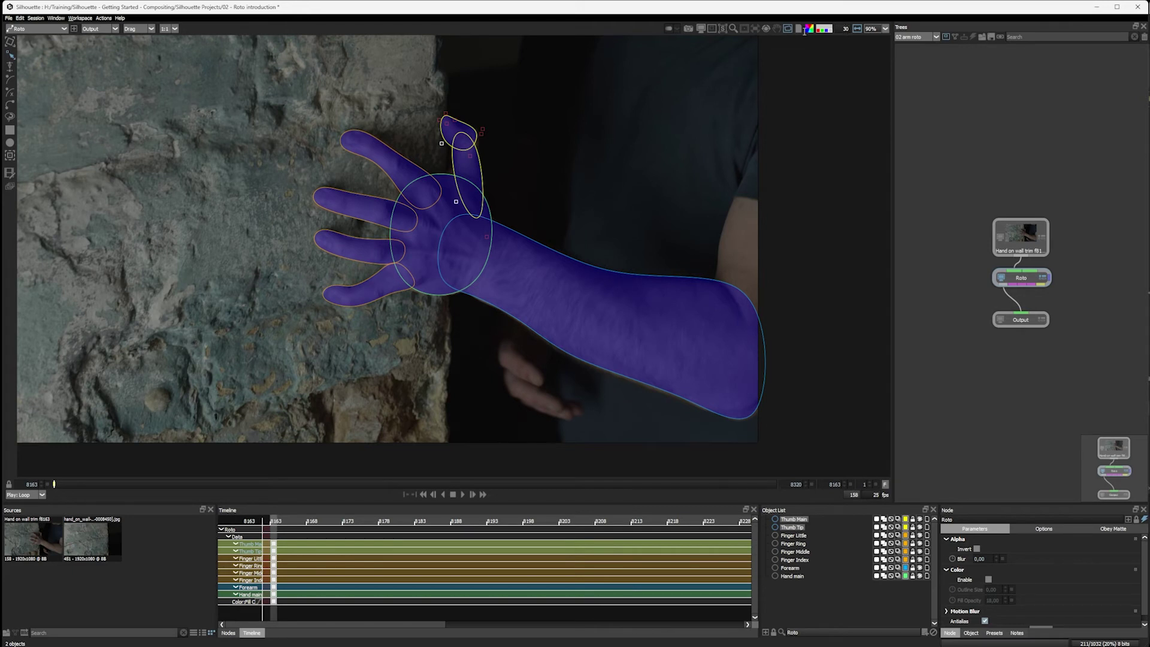
double_click(849, 34)
key("Return")
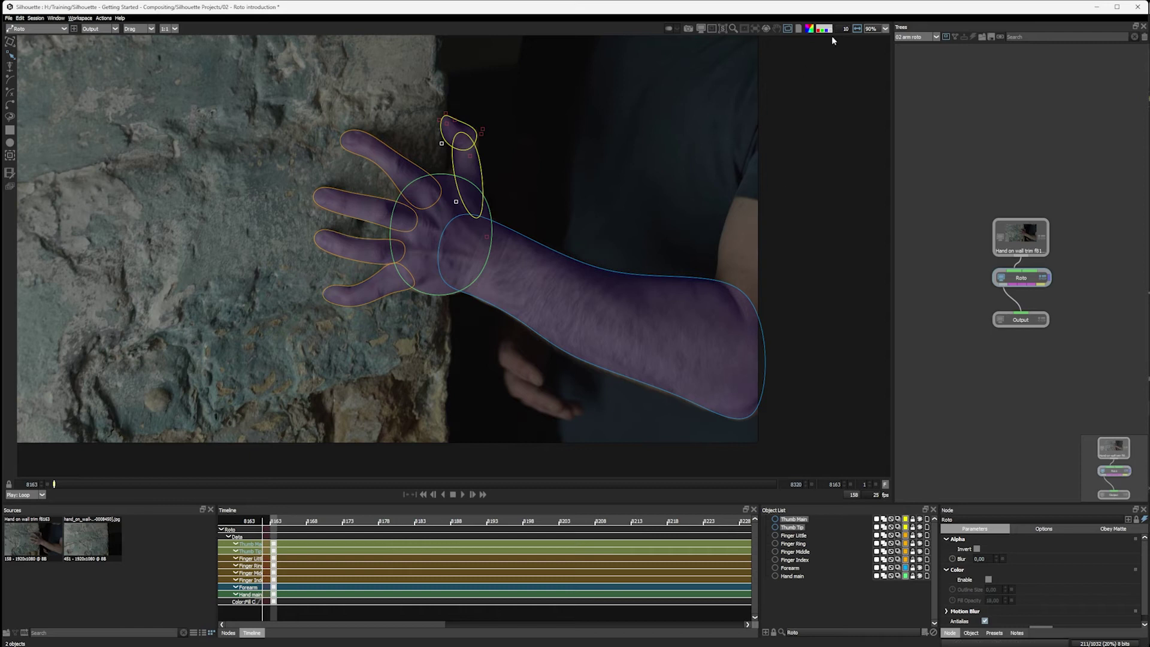
type("0")
key("Return")
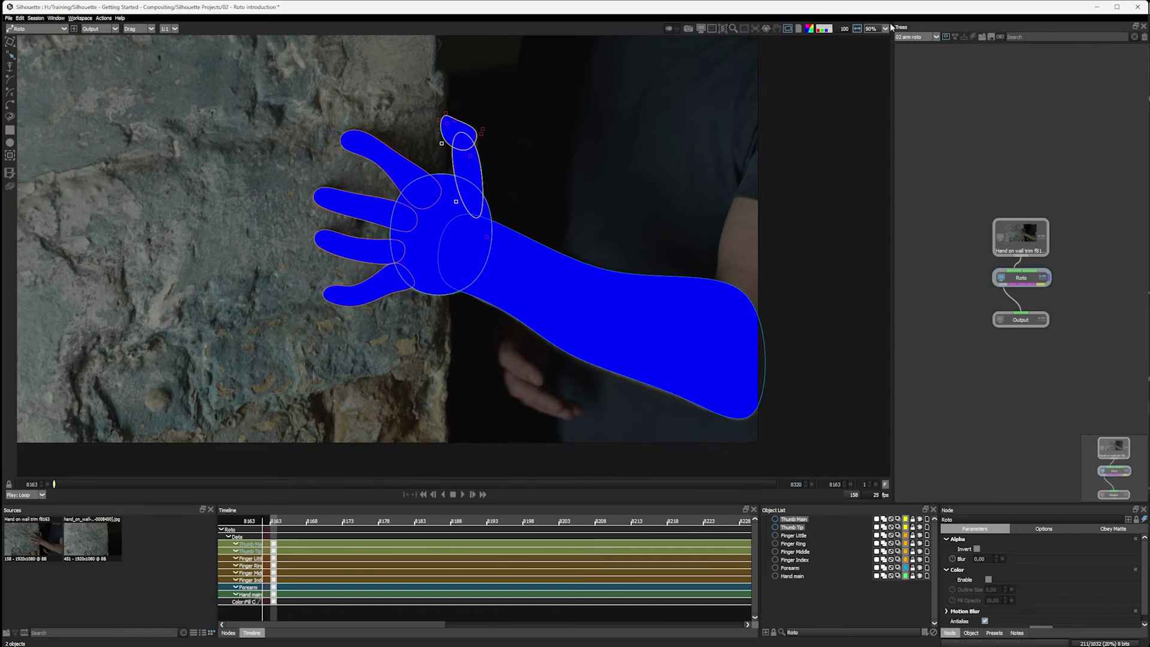
type("30")
key("Return")
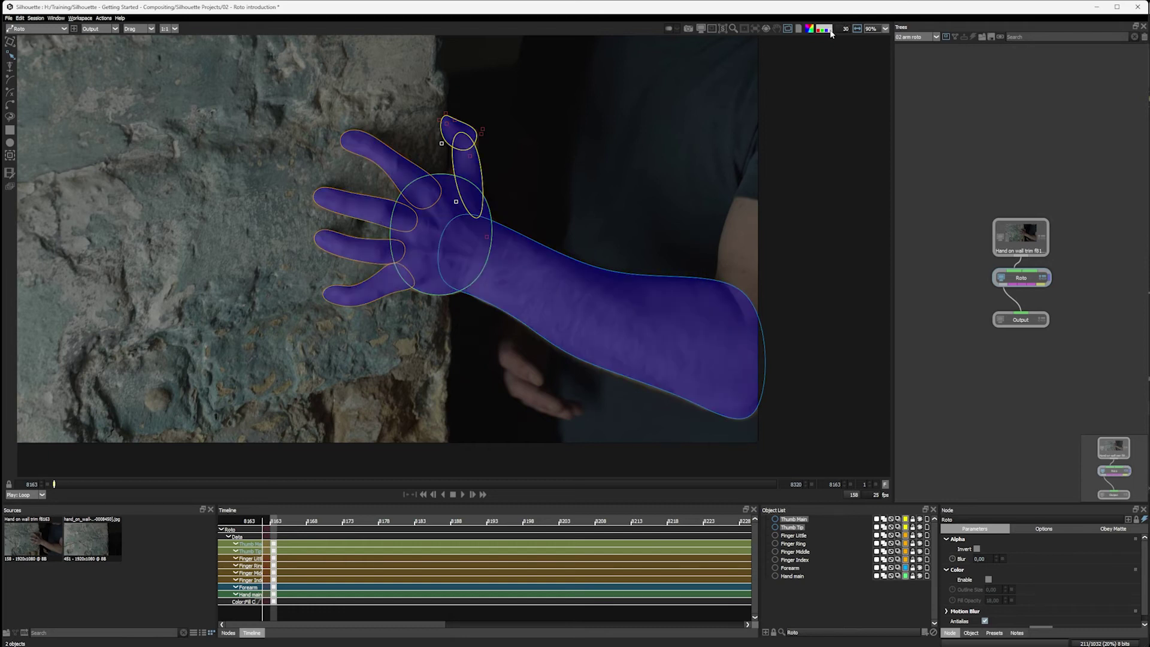
left_click(832, 31)
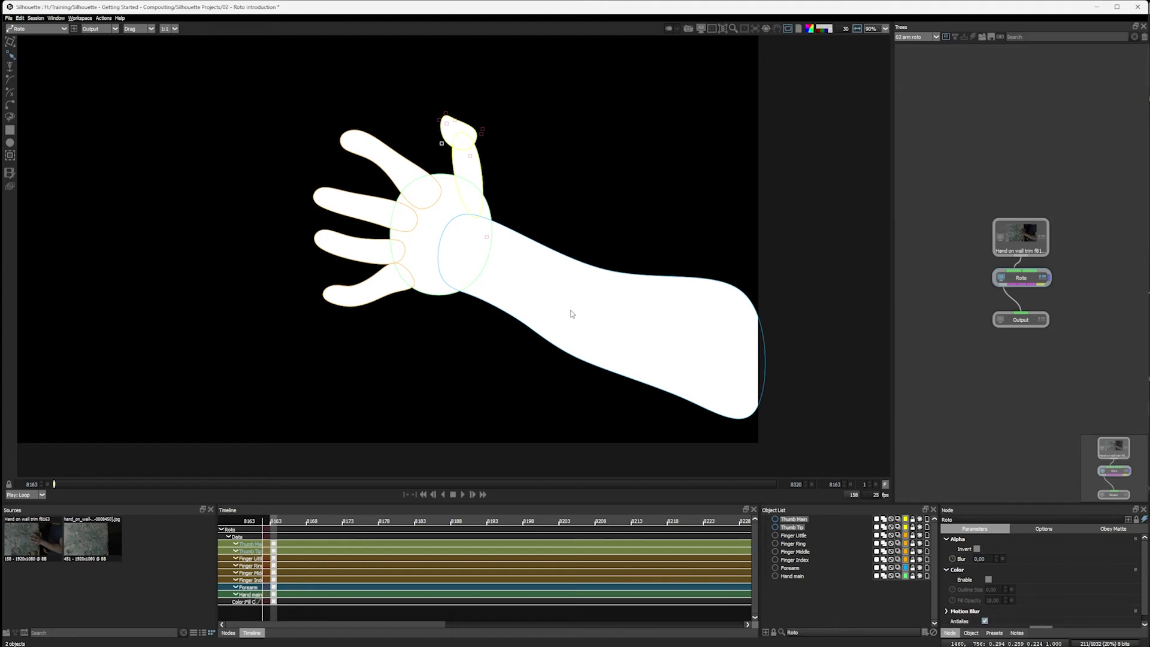
left_click(832, 31)
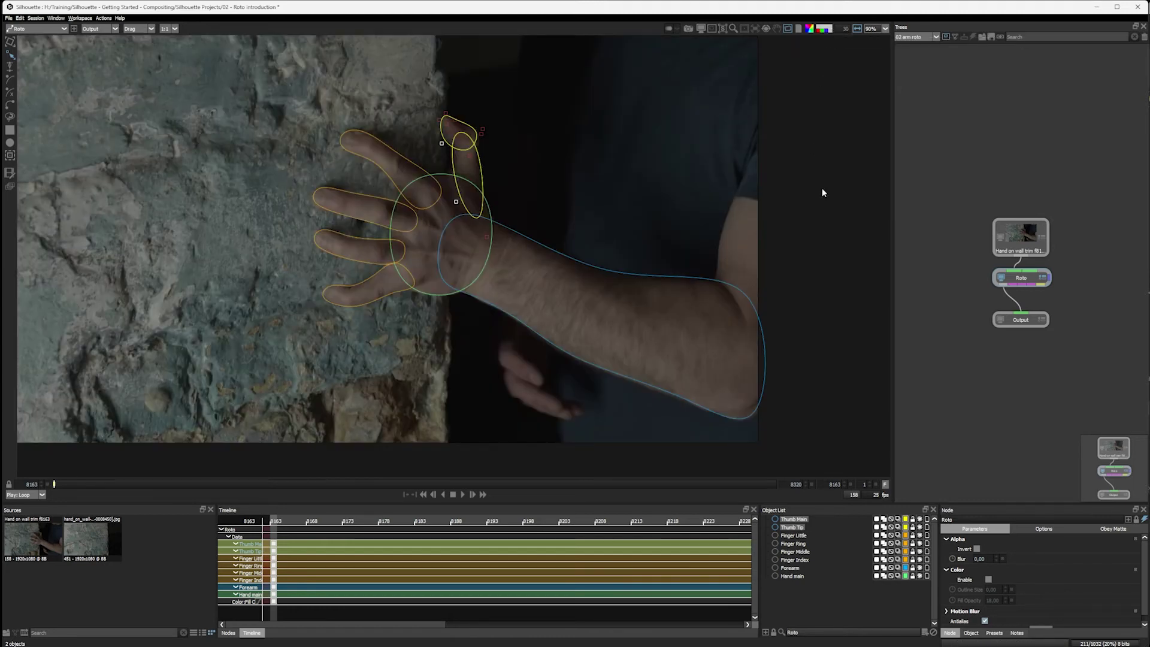
left_click(831, 31)
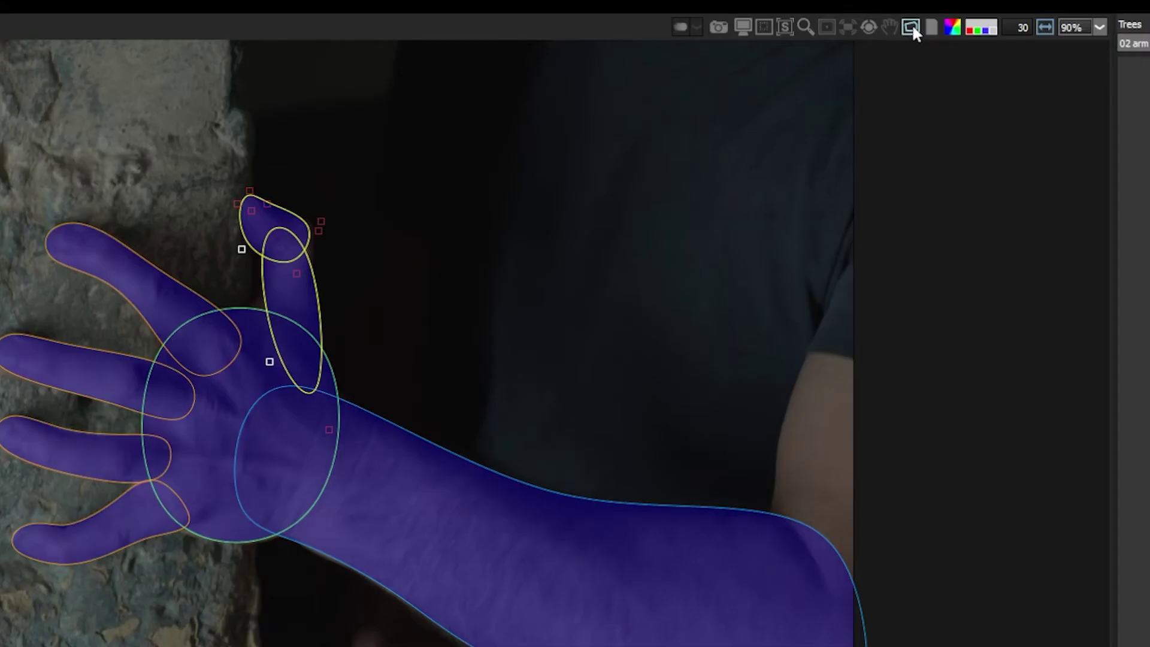
left_click(911, 24)
left_click(913, 24)
left_click(908, 22)
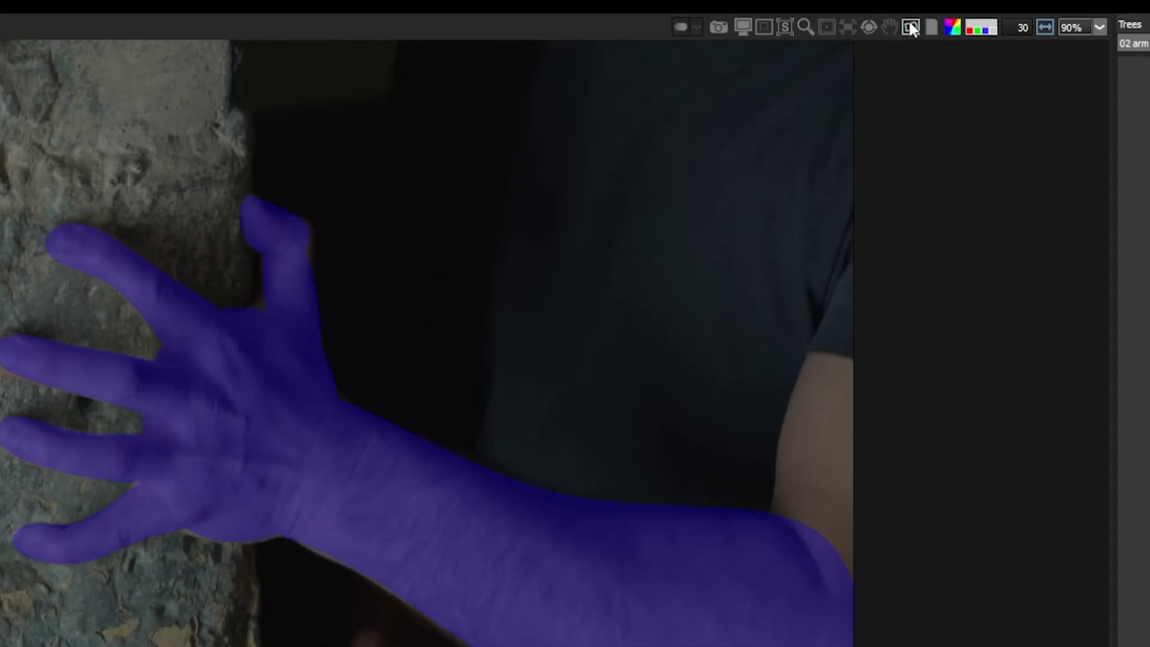
left_click(908, 20)
left_click(908, 21)
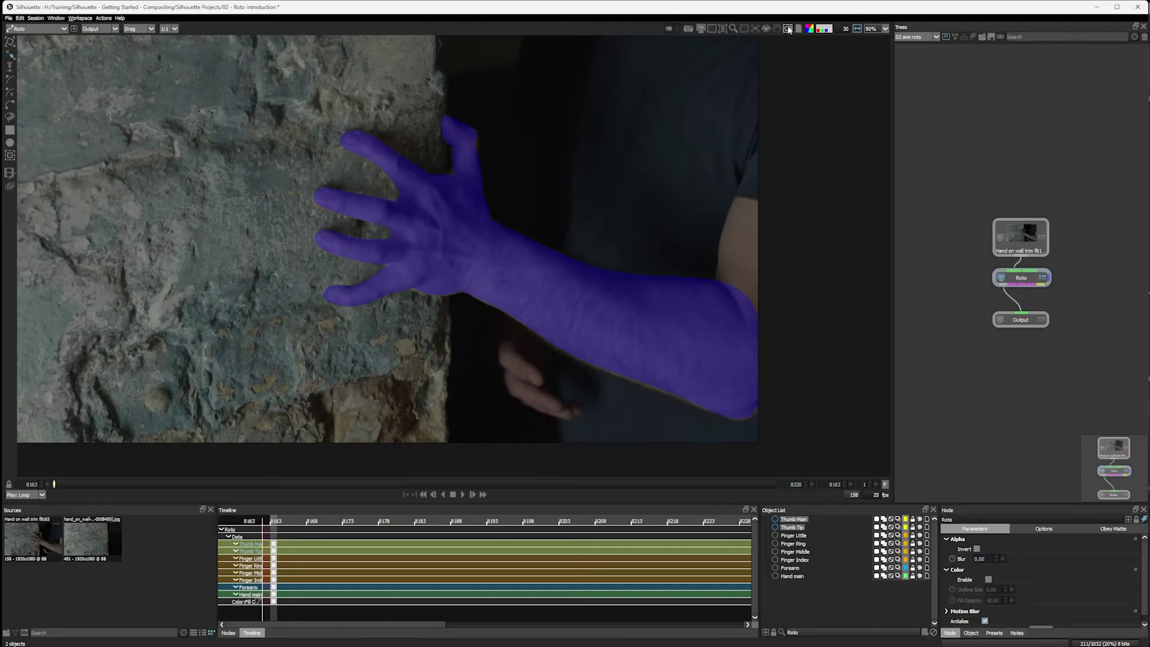
left_click(788, 29)
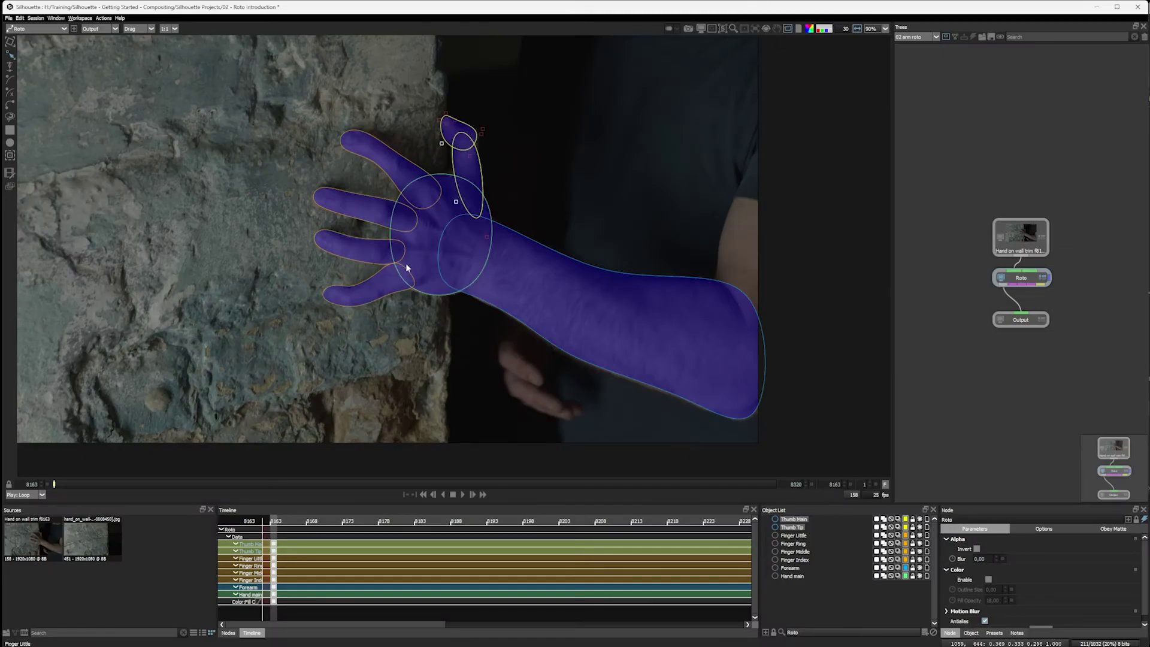
Select Hand main and enlarge the palm ellipse to cover the hand
scroll(406, 265, "up", 2)
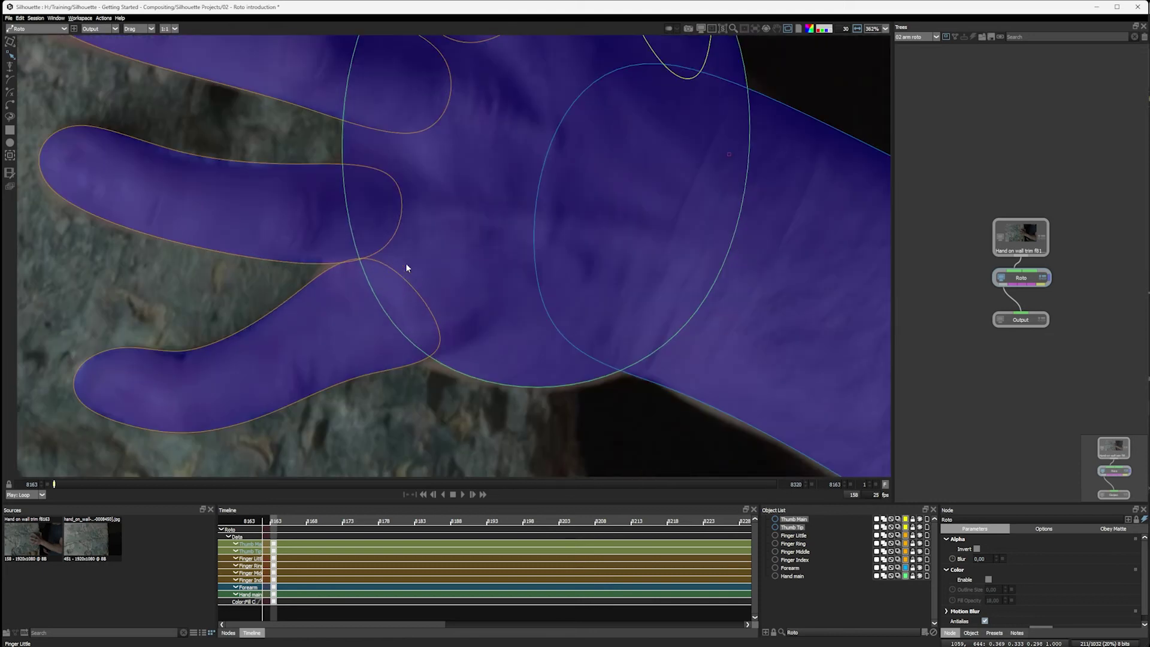
scroll(406, 267, "up", 2)
scroll(406, 267, "up", 2)
scroll(406, 267, "down", 2)
scroll(513, 362, "down", 2)
scroll(510, 360, "up", 2)
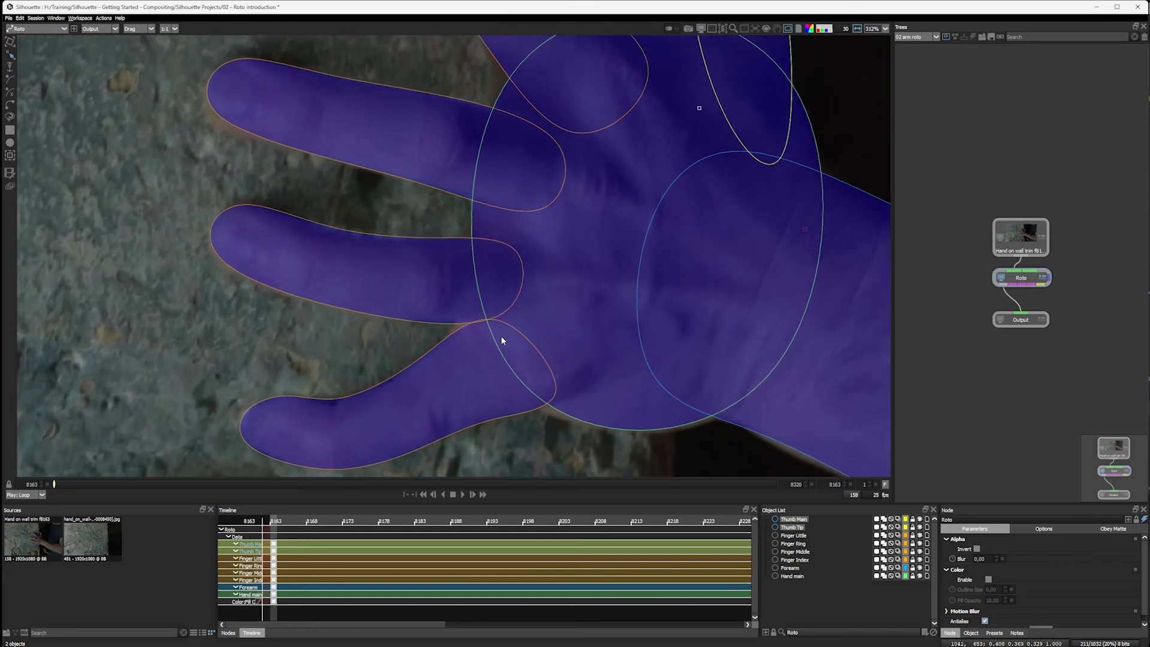
scroll(464, 317, "down", 2)
scroll(464, 316, "up", 2)
left_click(520, 338)
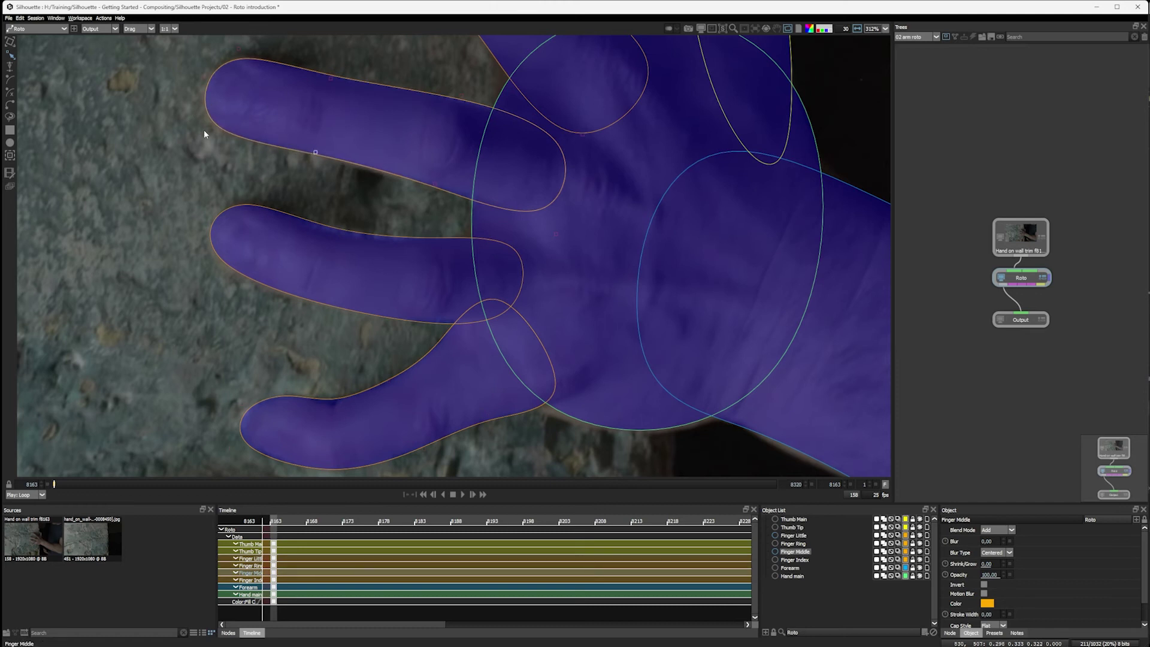
left_click(580, 428)
left_click_drag(530, 389, 604, 355)
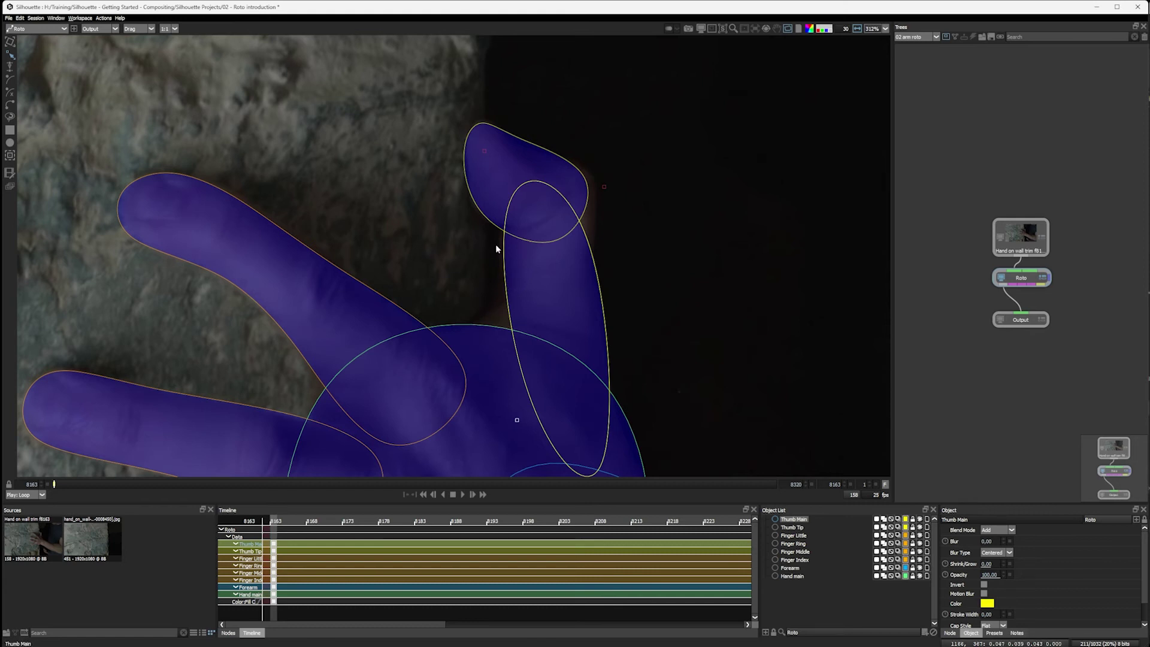
Reshape the Thumb Main outline so it follows the thumb up to its tip
mouse_move(498, 247)
left_mouse_down()
mouse_move(505, 286)
mouse_move(424, 419)
mouse_move(524, 187)
mouse_move(587, 233)
mouse_move(611, 152)
left_mouse_up()
left_click_drag(473, 358, 379, 379)
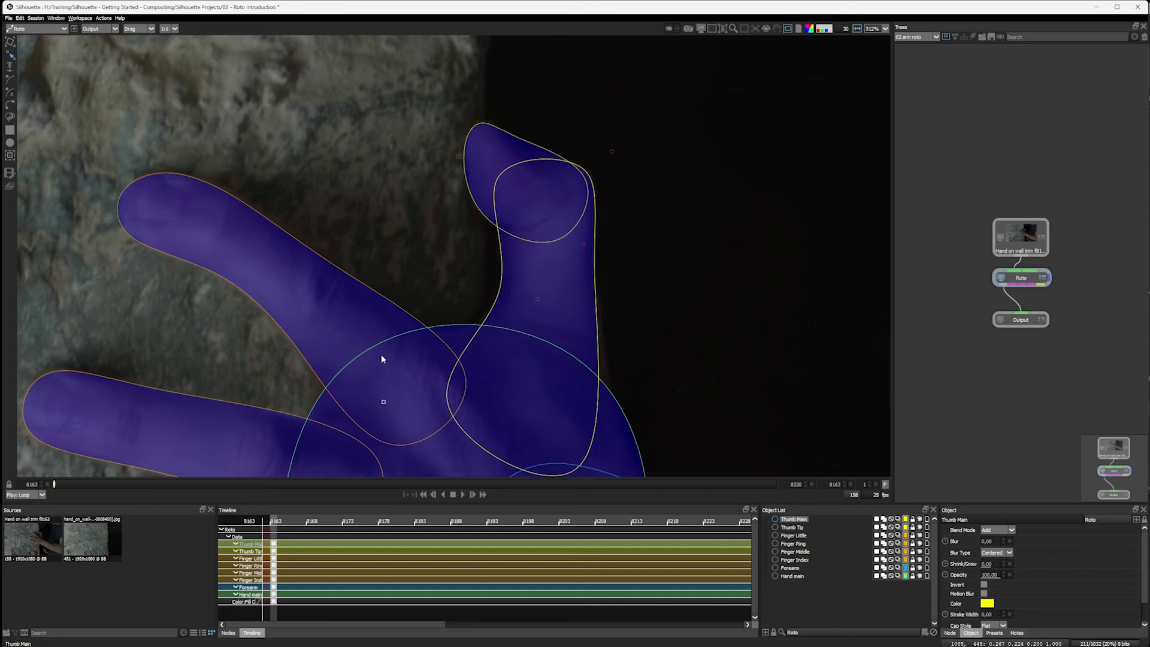
scroll(380, 368, "down", 3)
scroll(491, 310, "up", 4)
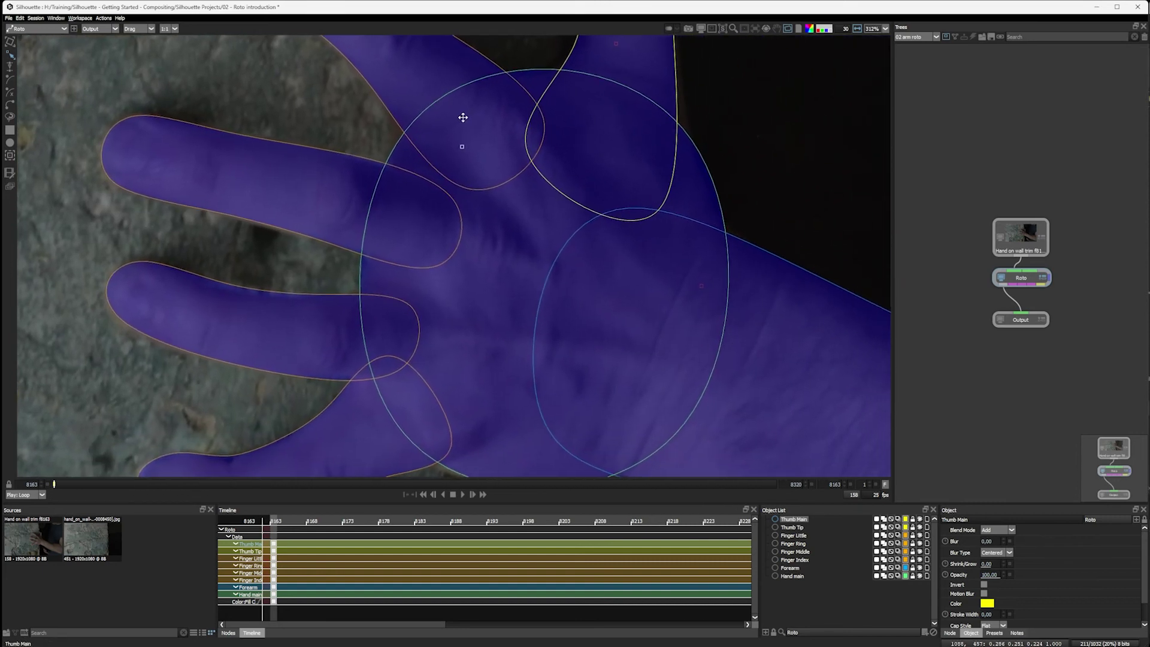
scroll(408, 331, "down", 4)
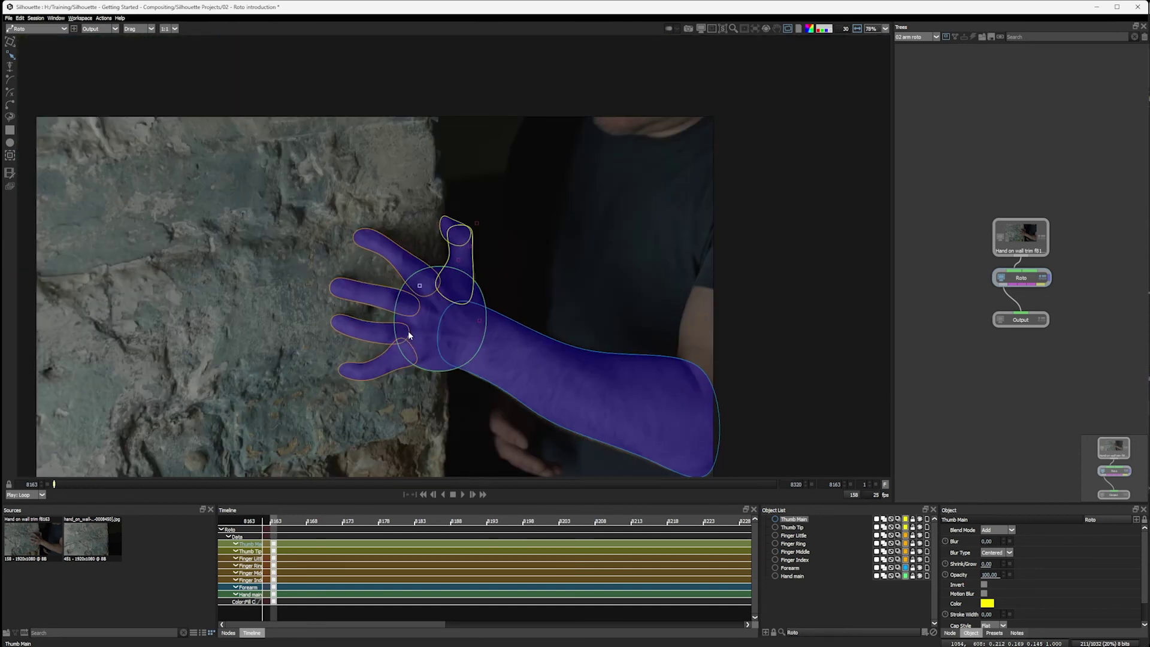
scroll(565, 371, "up", 2)
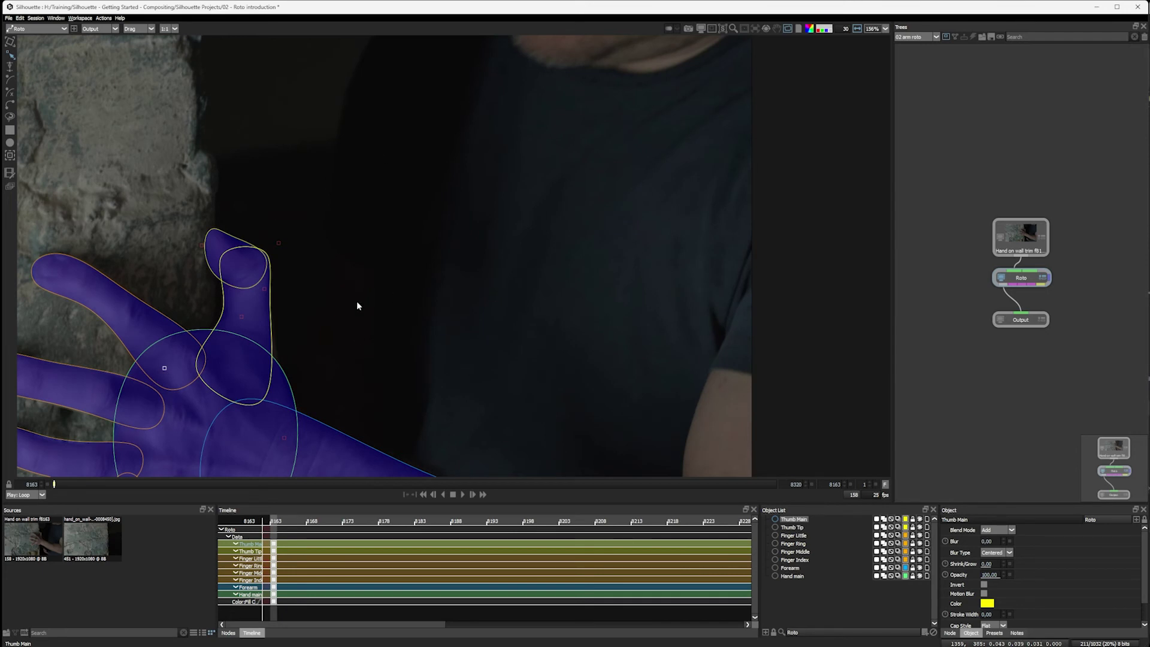
Fit the whole frame in the viewer and deselect Thumb Main
key("f")
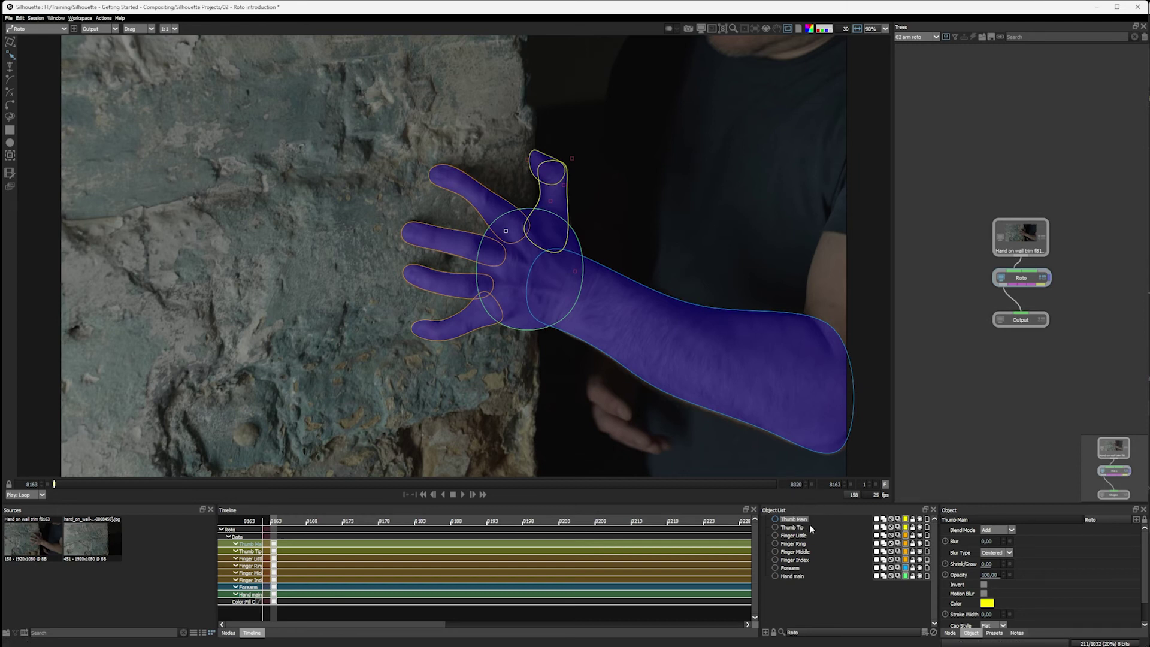
left_click(843, 602)
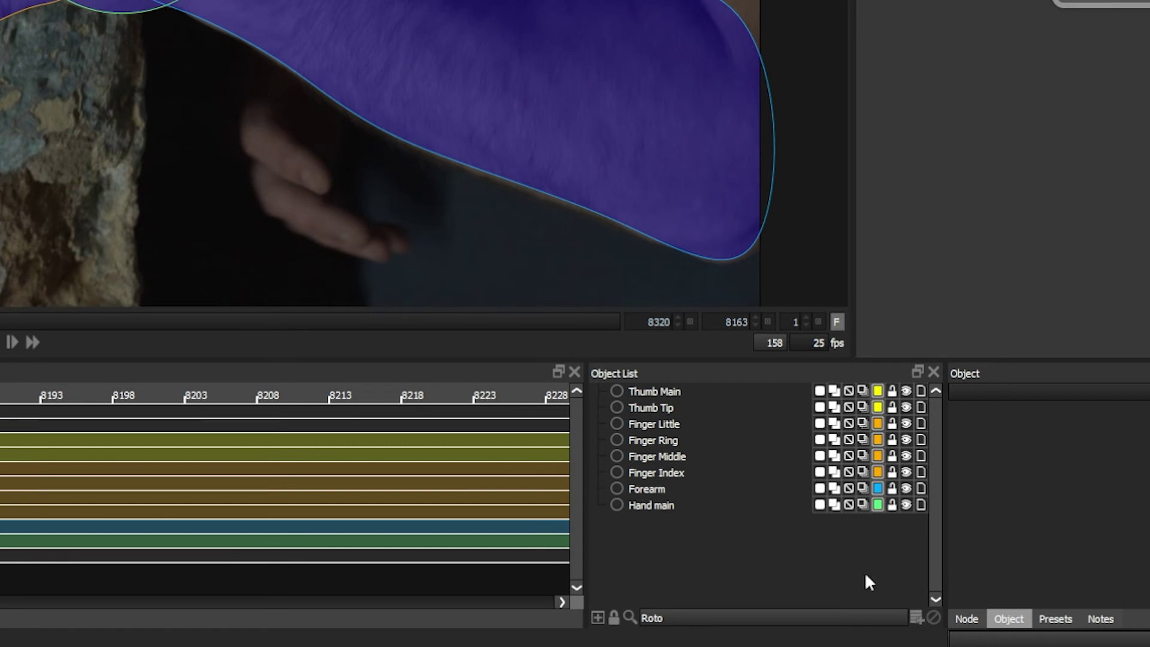
Add Layer 1, move Thumb Main through Hand main into it, and select the layer
left_click(916, 617)
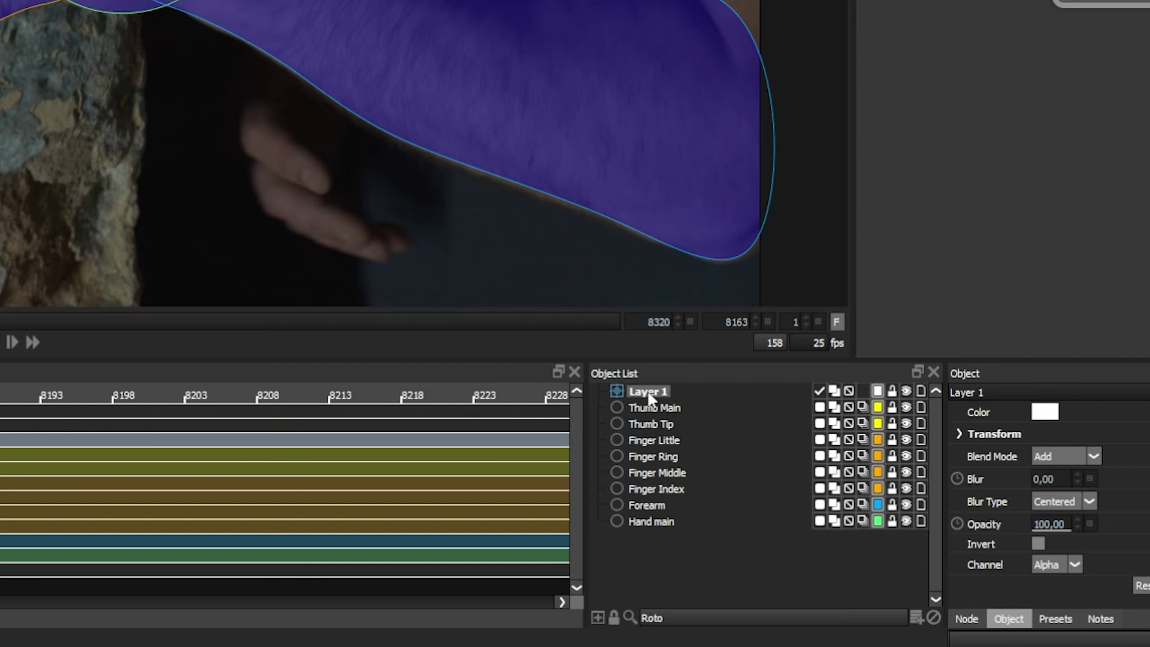
left_click(647, 504)
left_click(655, 407, "shift")
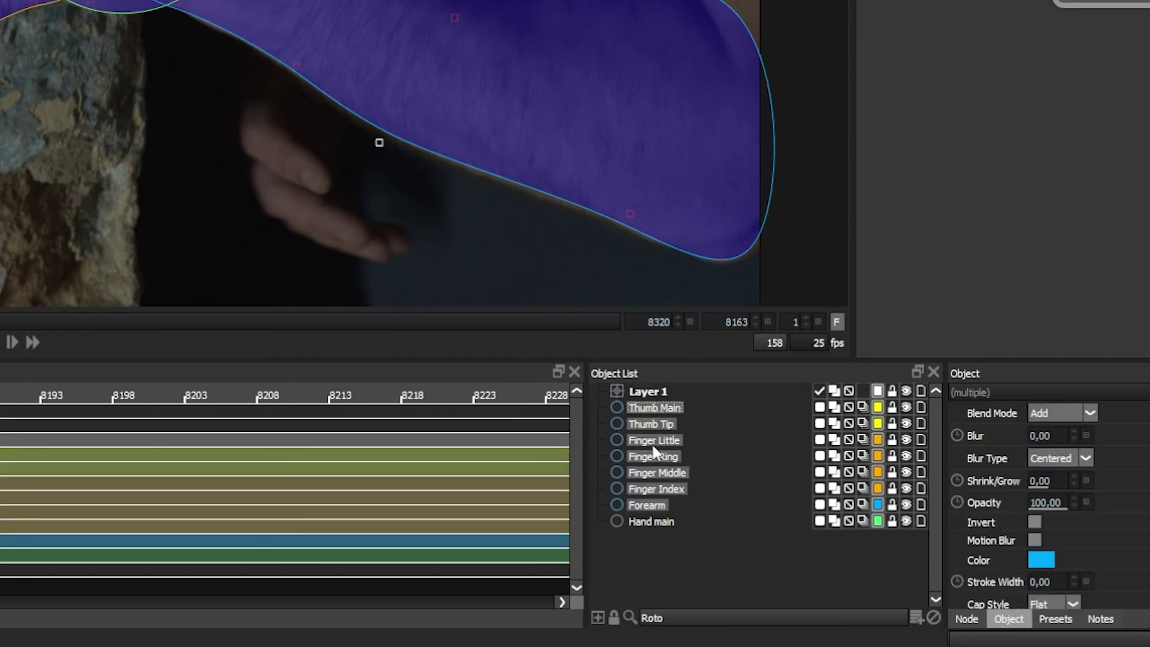
left_click(653, 524)
left_click(661, 409, "shift")
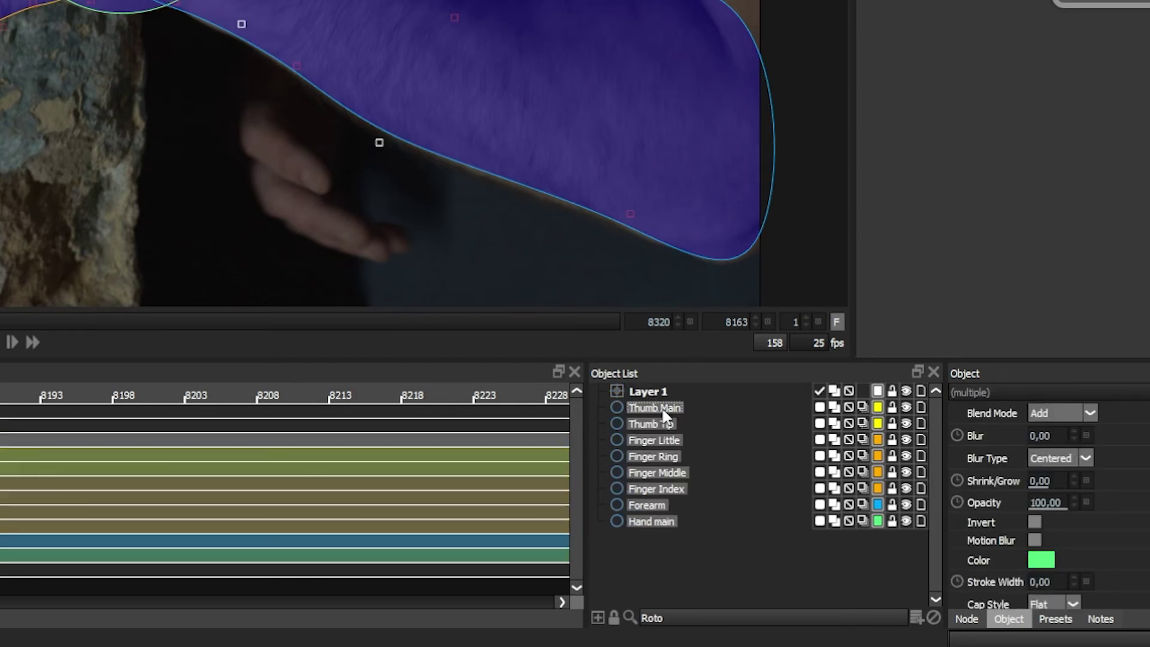
left_click_drag(663, 413, 659, 393)
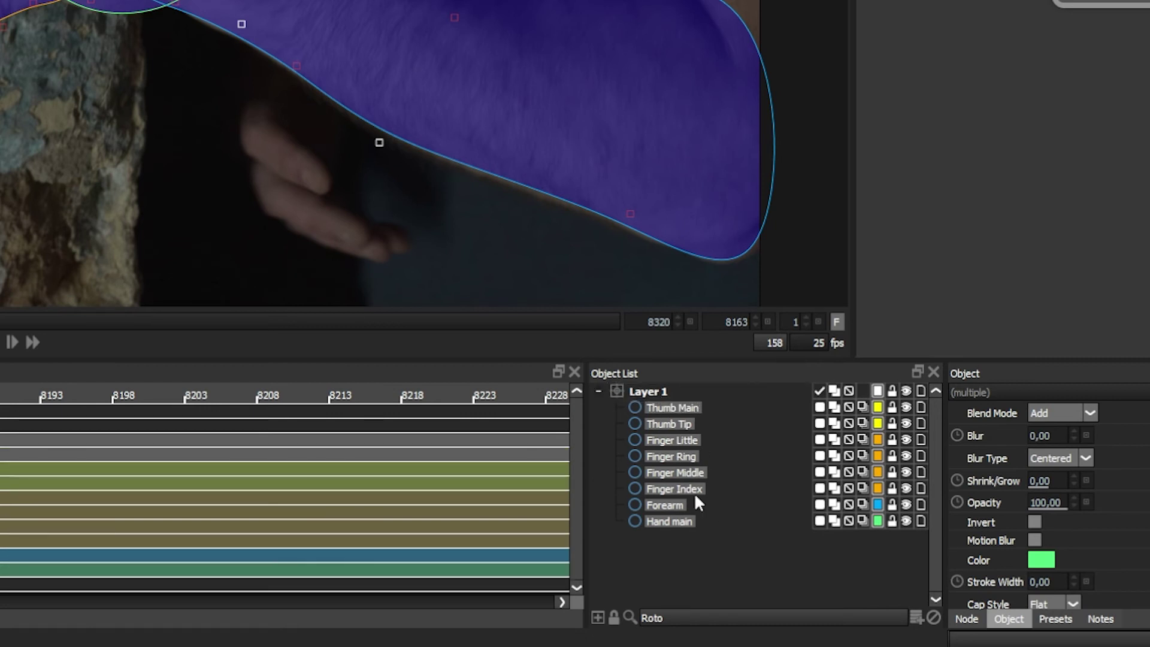
left_click(647, 395)
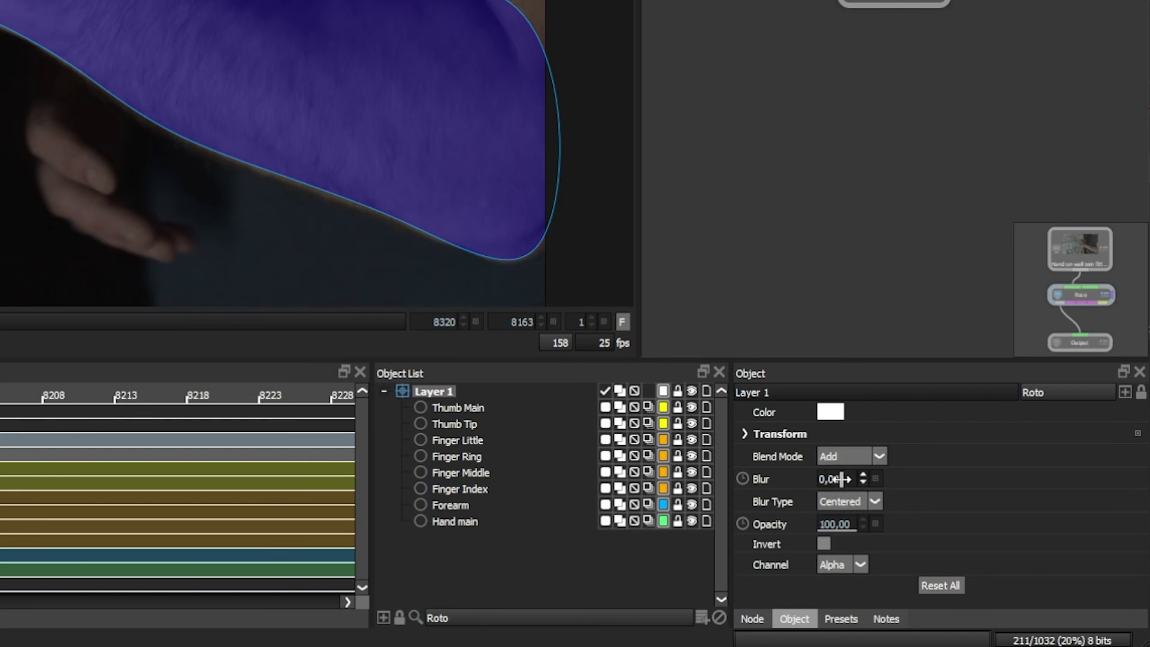
Try Layer 1's Blur and Opacity, leaving 0 and 100, and expand then collapse Transform
left_click_drag(870, 469, 796, 468)
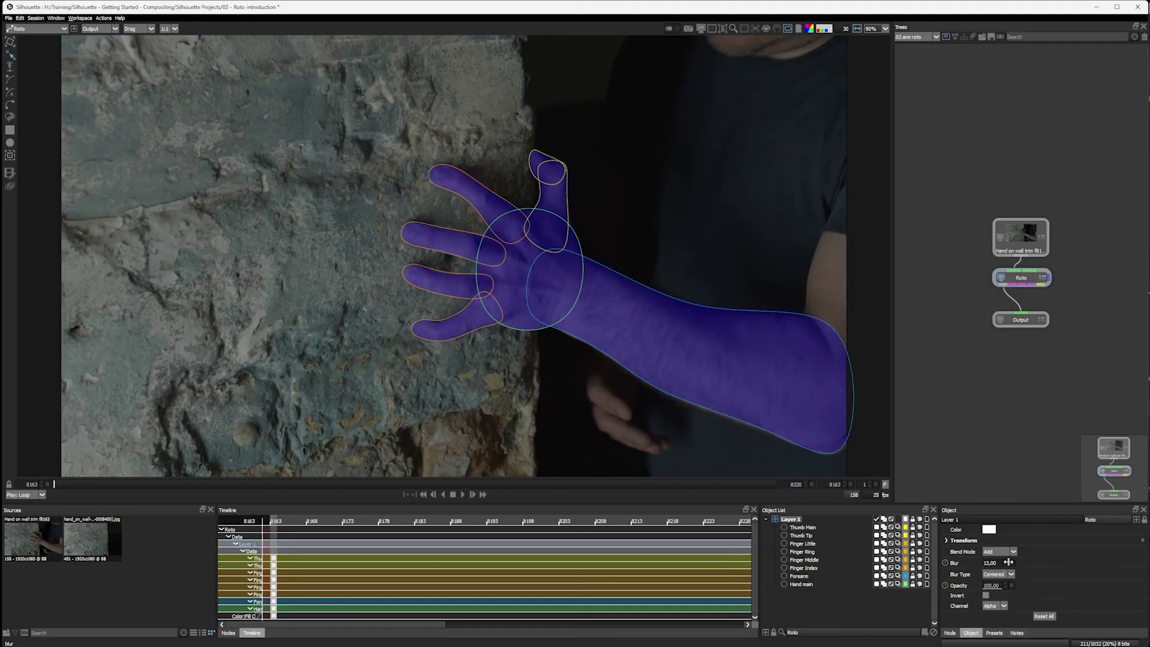
left_click_drag(850, 478, 817, 478)
left_click_drag(987, 585, 1073, 584)
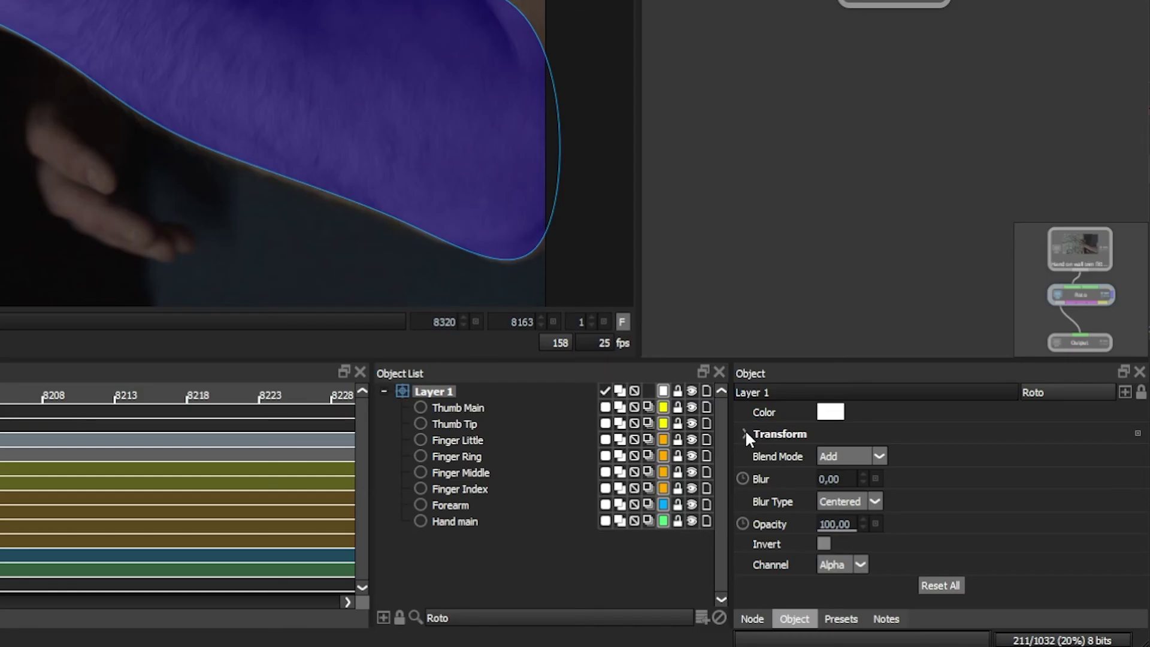
left_click(946, 541)
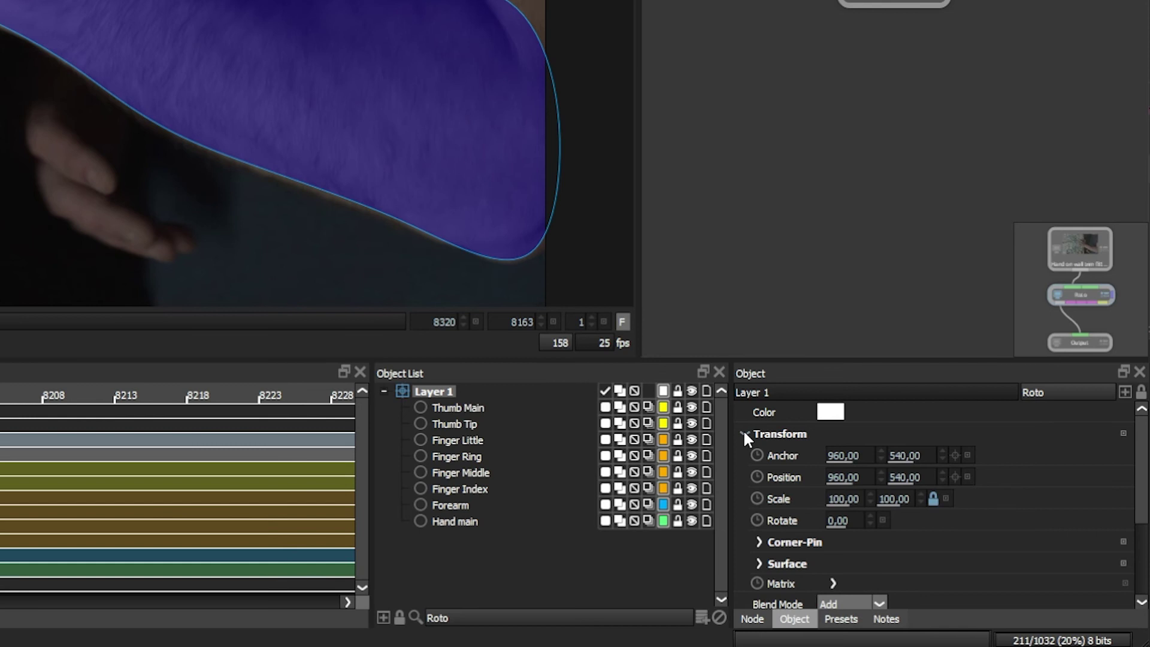
left_click(745, 433)
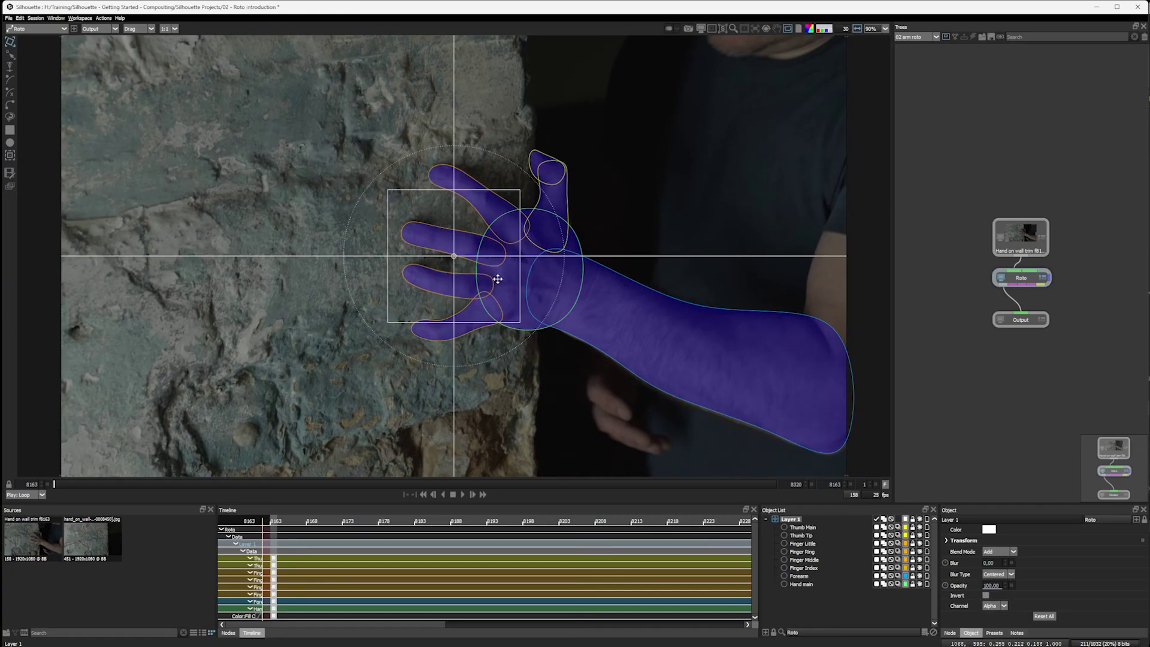
left_click_drag(487, 274, 342, 268)
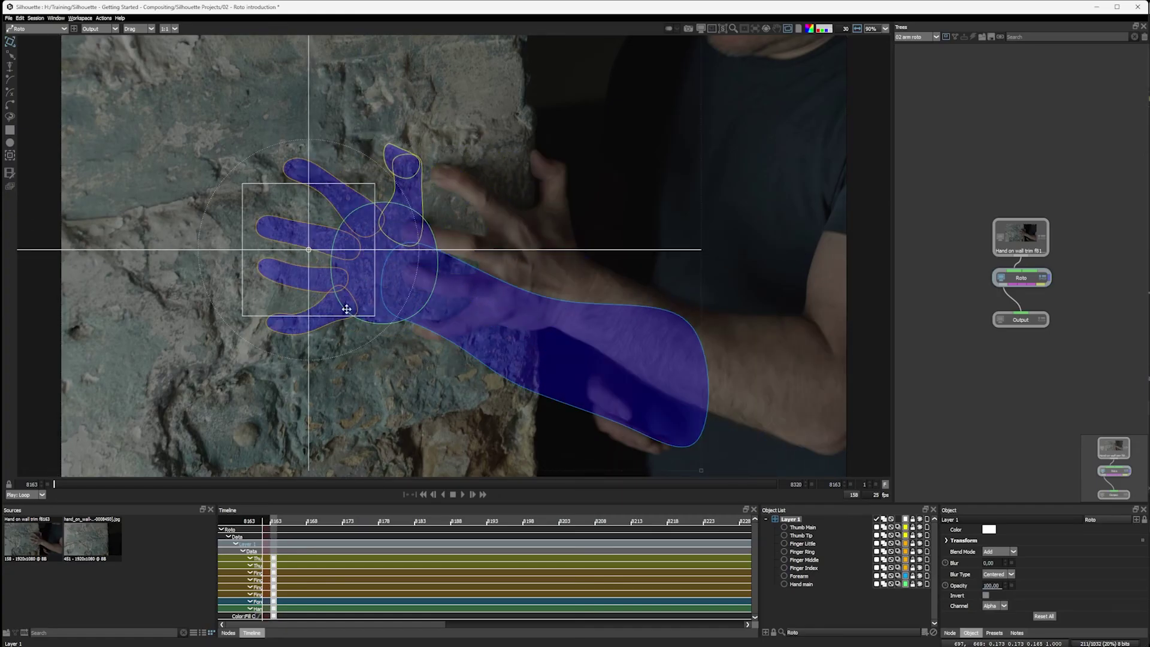
key("ctrl+z")
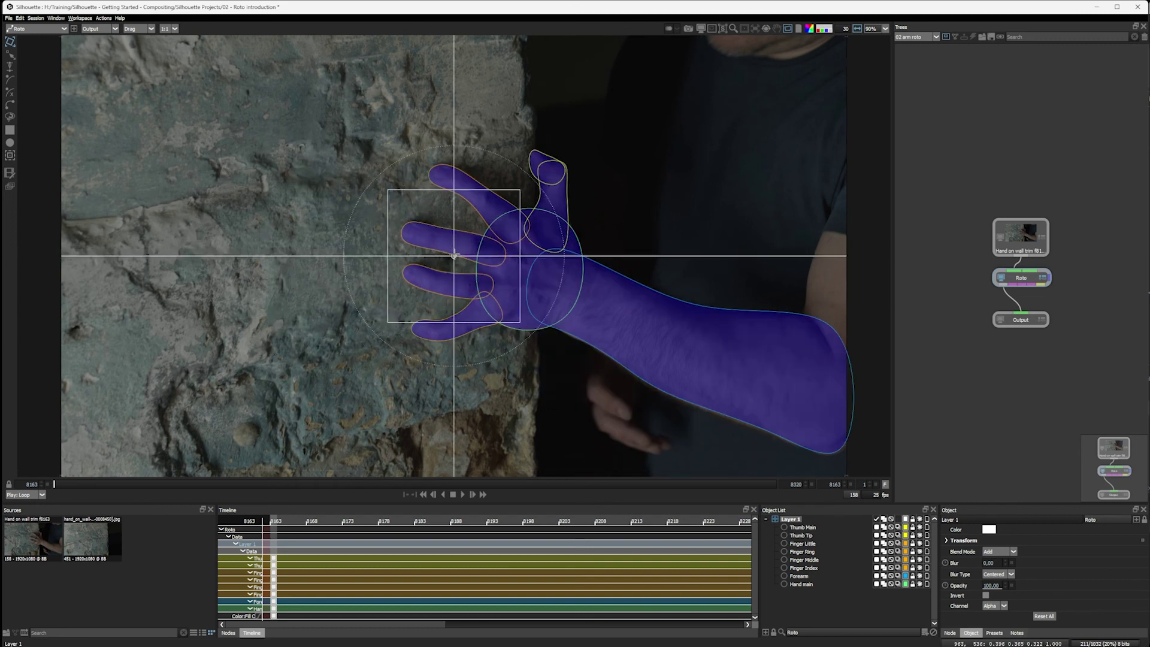
left_click_drag(454, 324, 464, 321)
key("ctrl+z")
left_click_drag(344, 228, 388, 171)
key("ctrl+z")
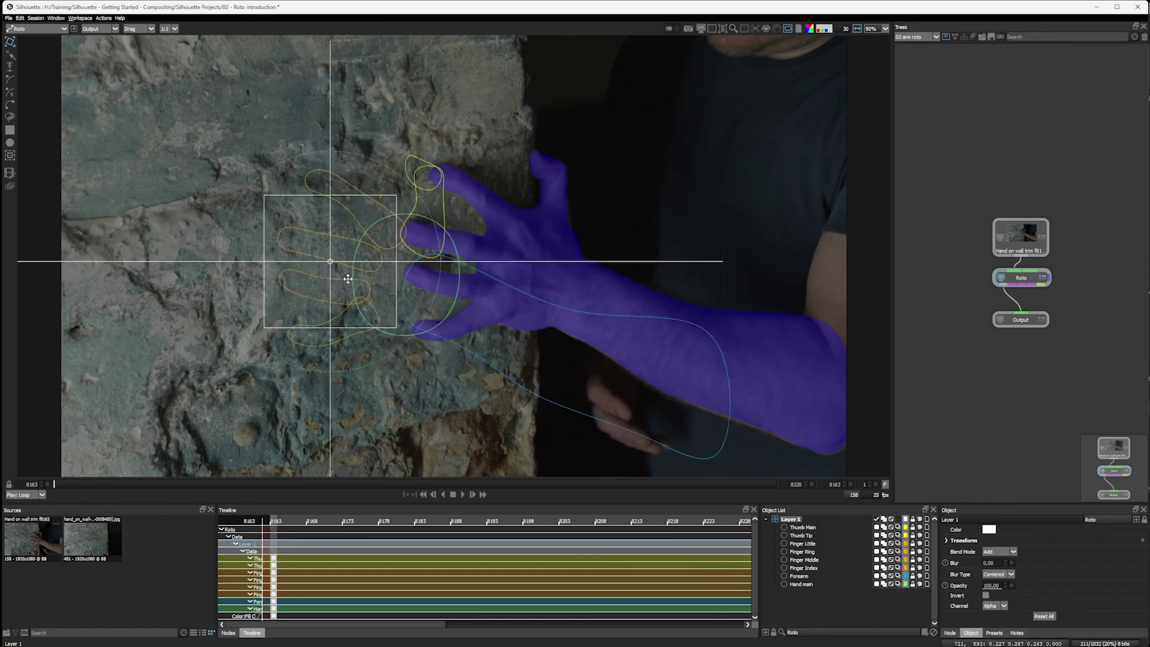
left_click_drag(518, 280, 312, 294)
key("ctrl+z")
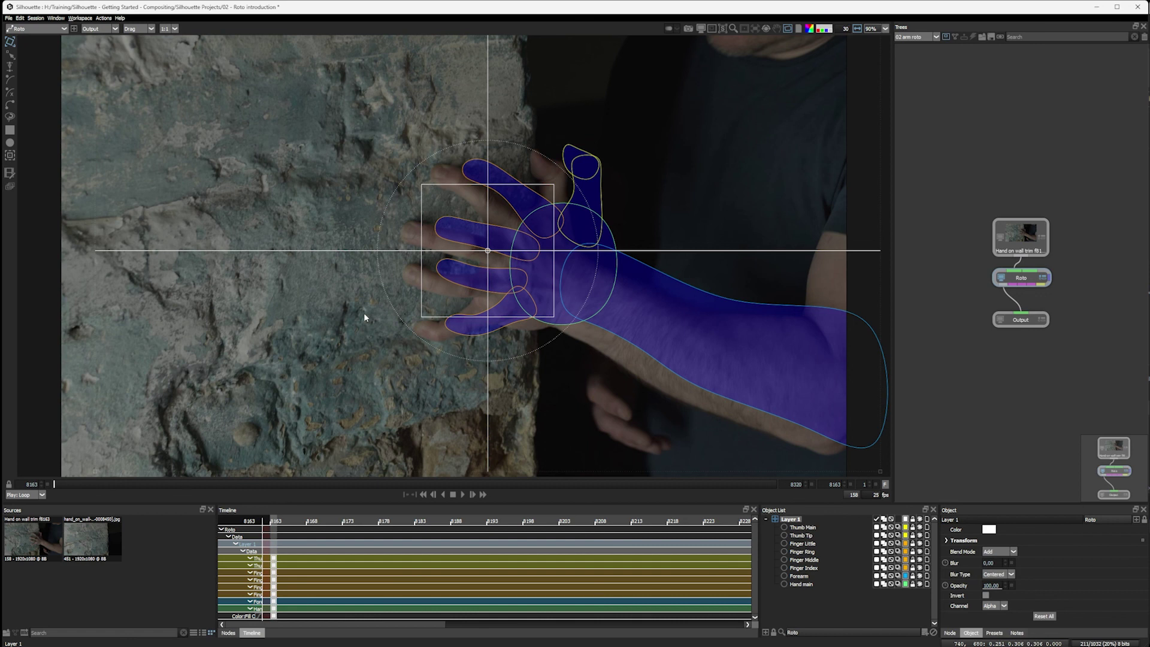
key("ctrl+z")
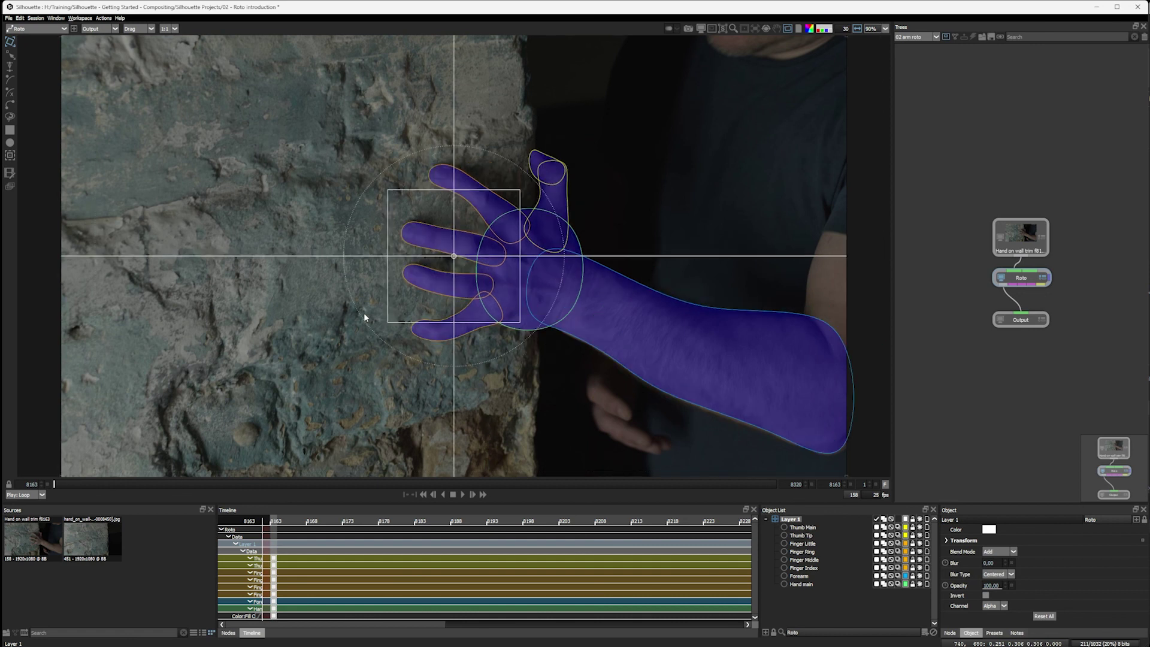
Expand Layer 1's Transform to show anchor/position 960, 540, scale 100, rotate 0
left_click(948, 539)
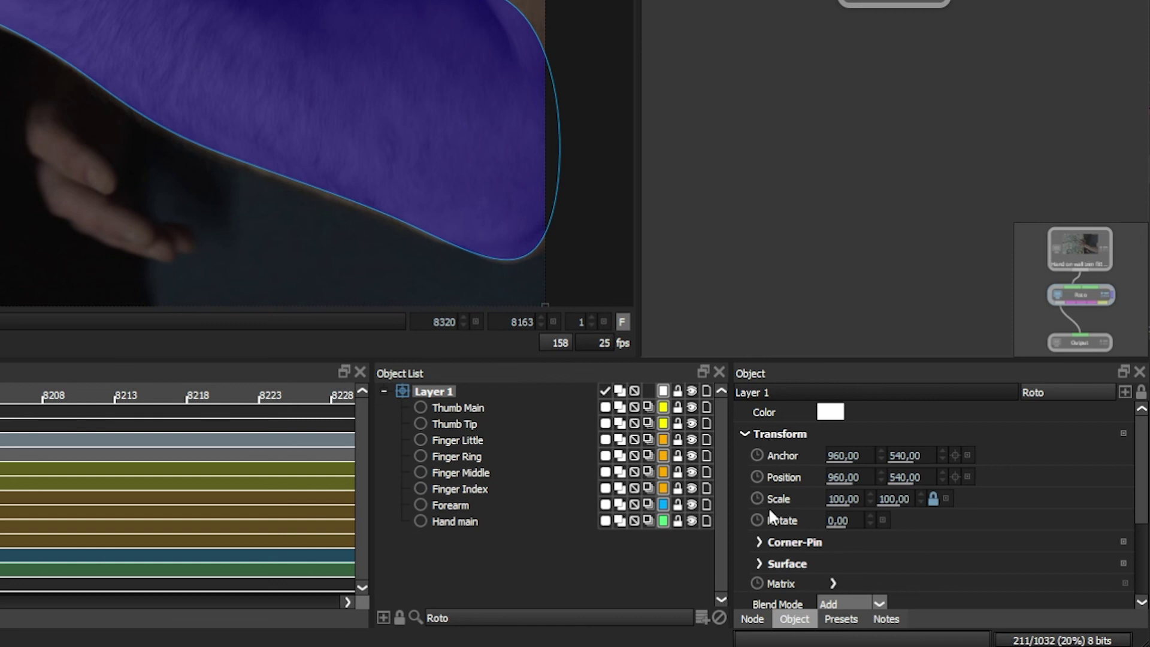
scroll(769, 509, "down", 1)
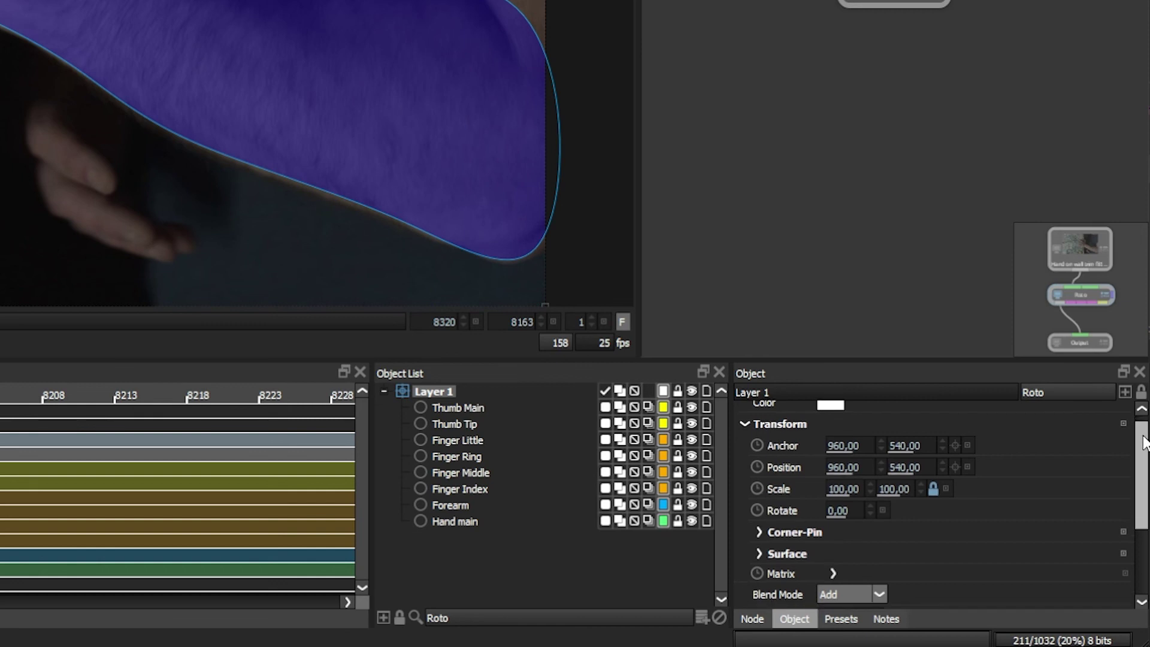